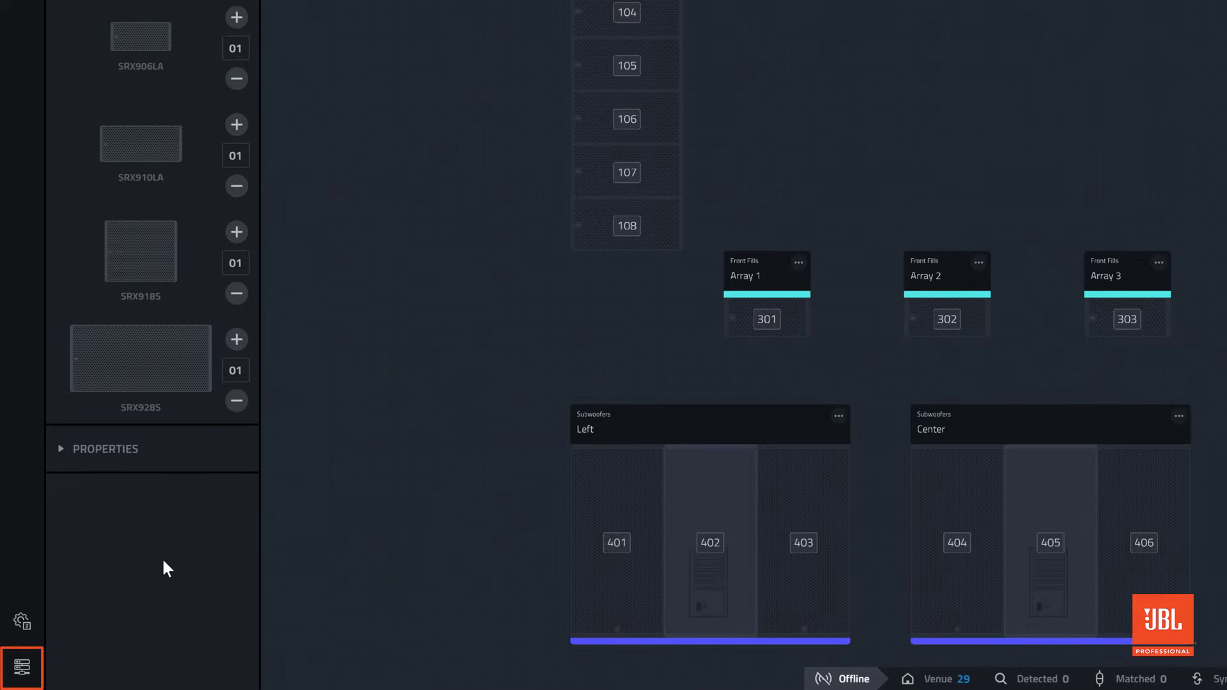
In NetSetter, add the Ethernet adapter as a network connection and close the Network Connectivity panel
left_click(28, 677)
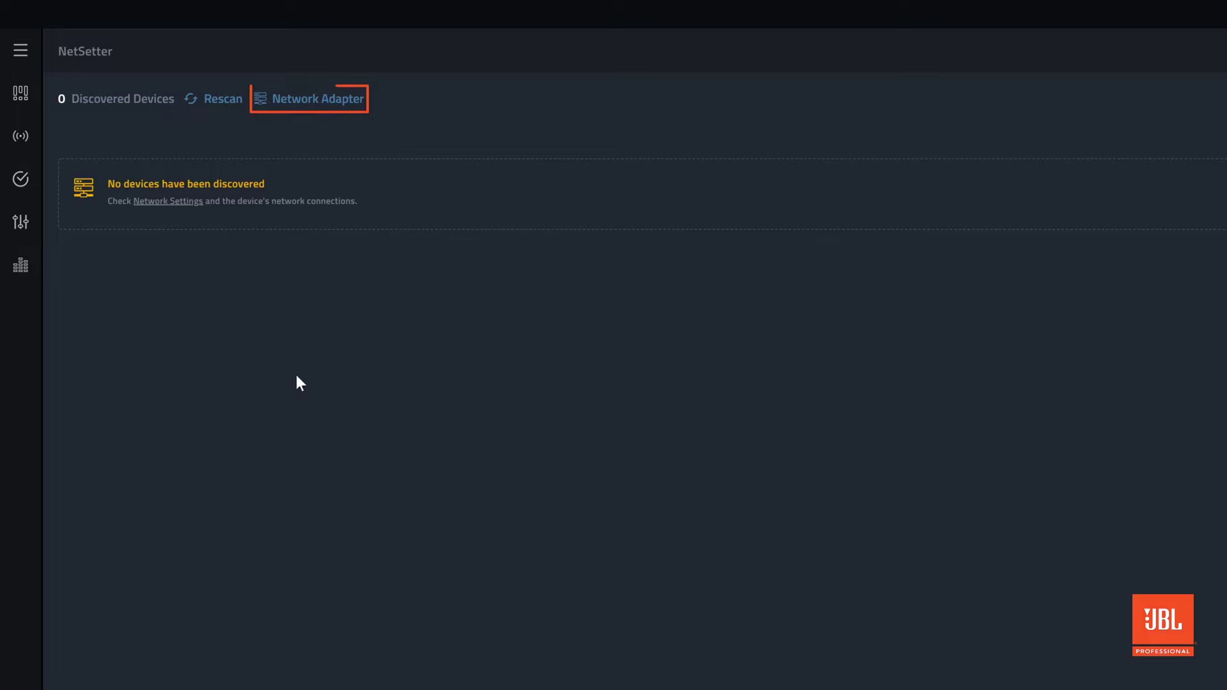
left_click(328, 104)
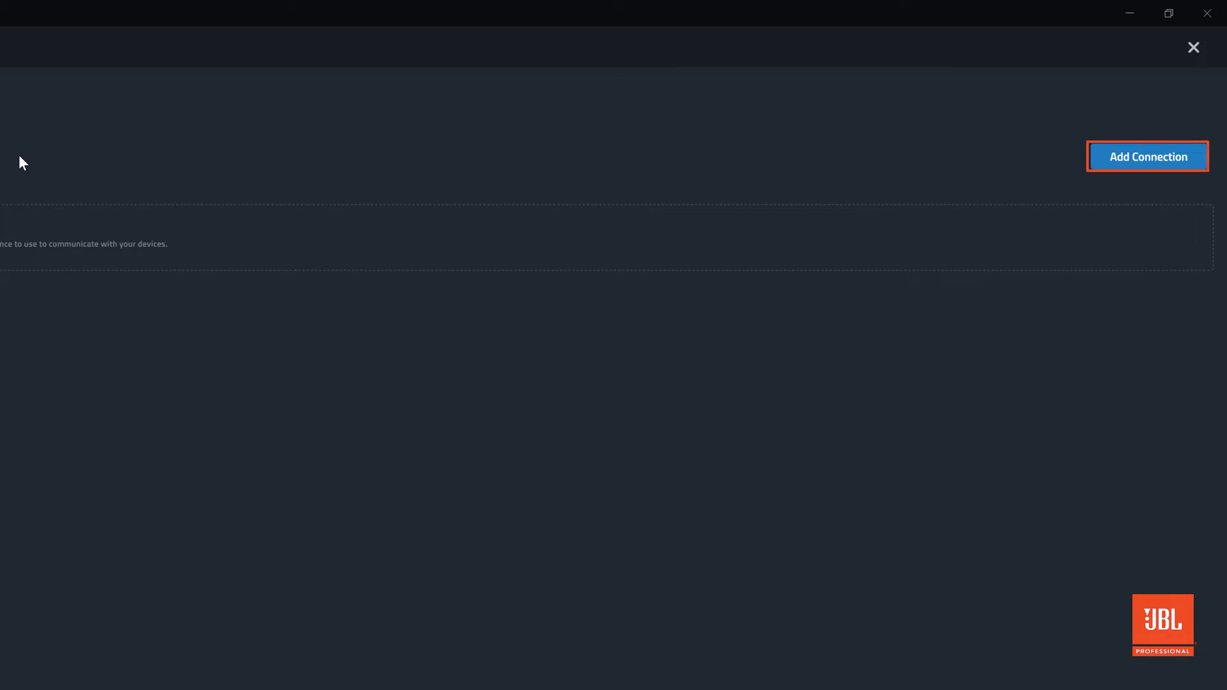
left_click(1129, 161)
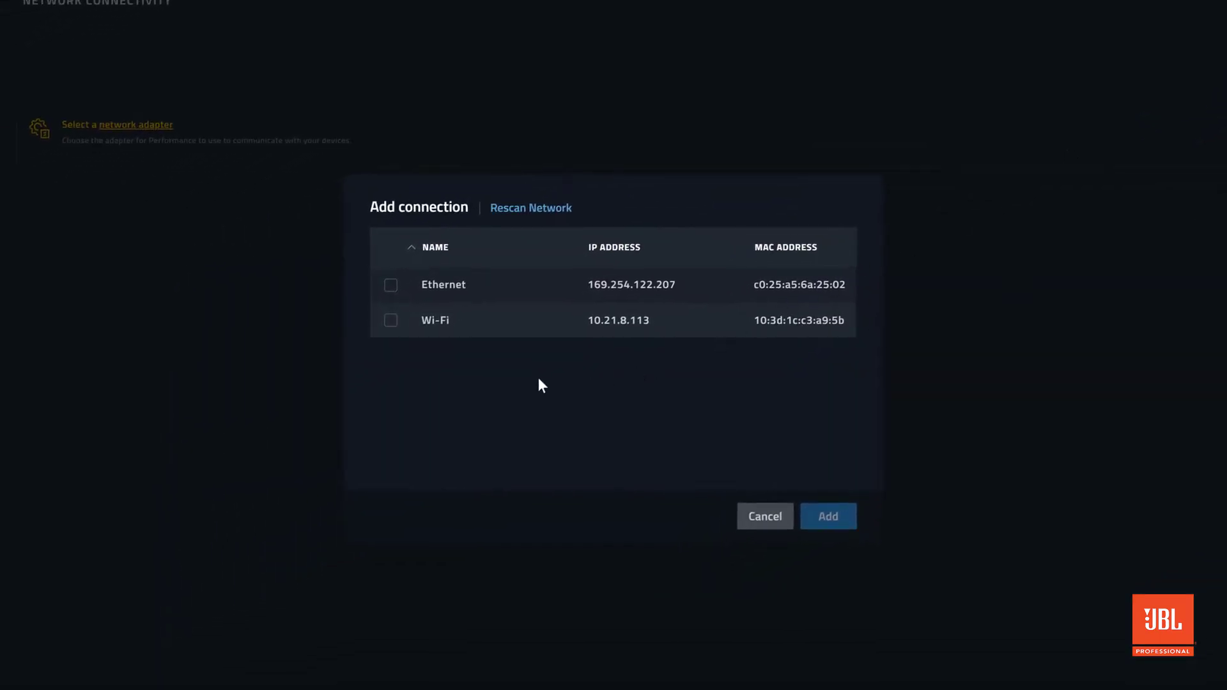
left_click(390, 288)
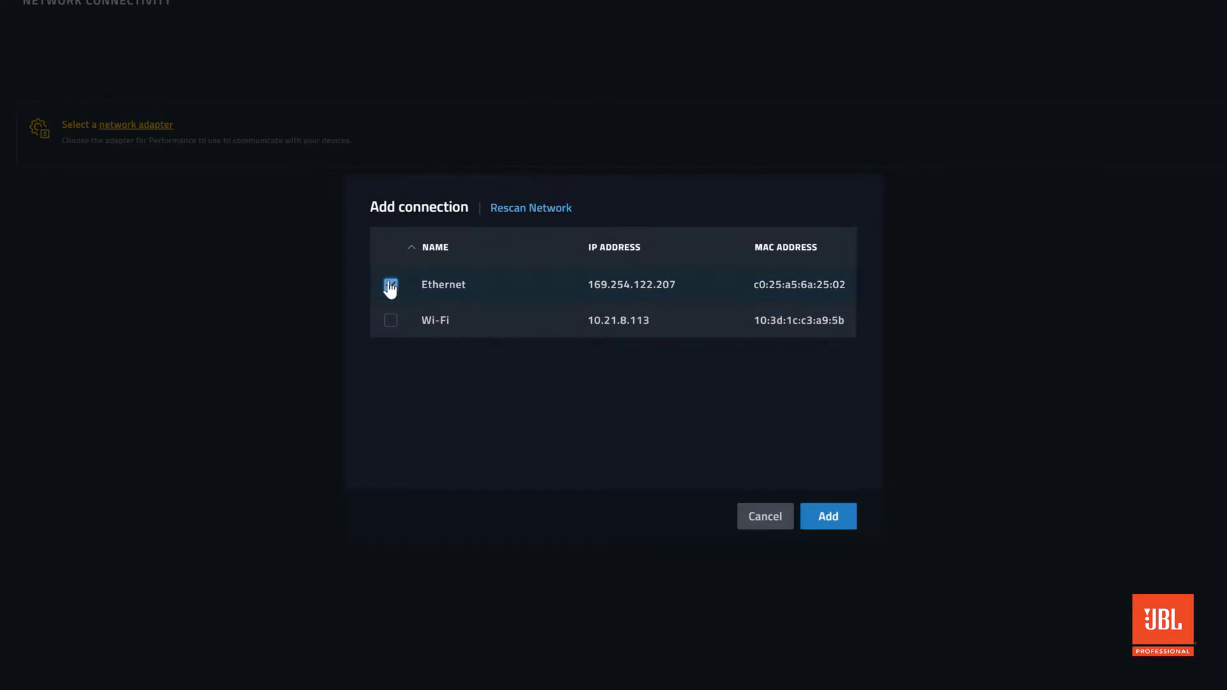
left_click(833, 521)
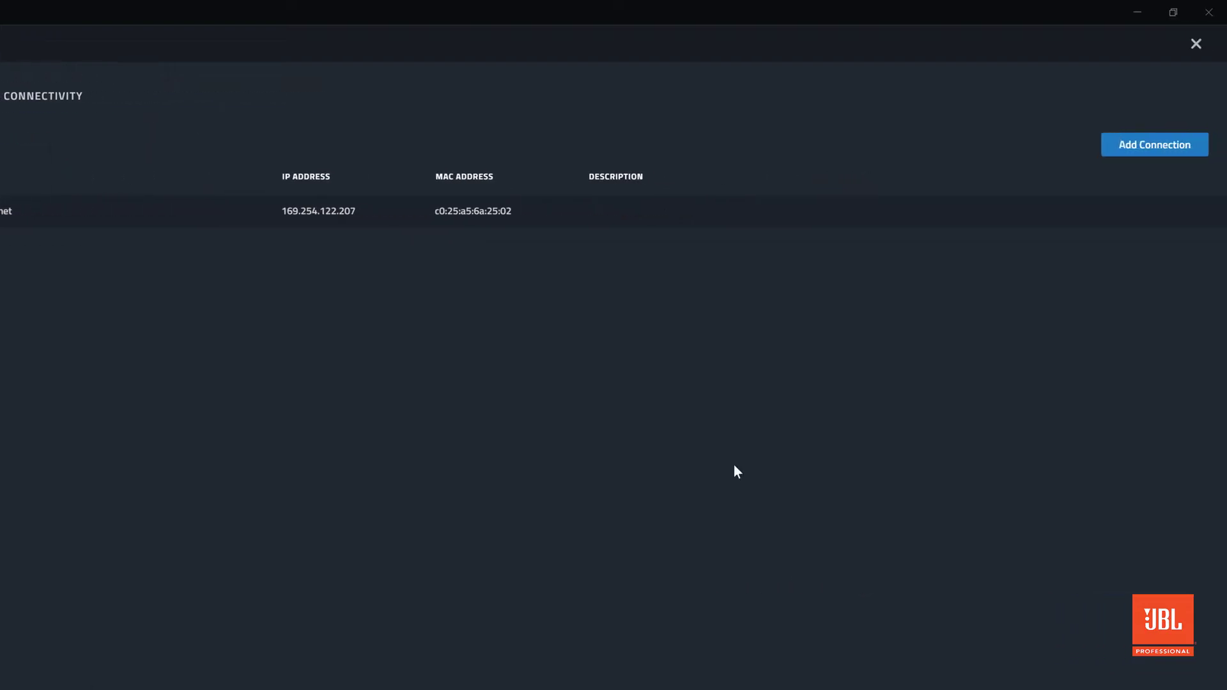
left_click(1196, 43)
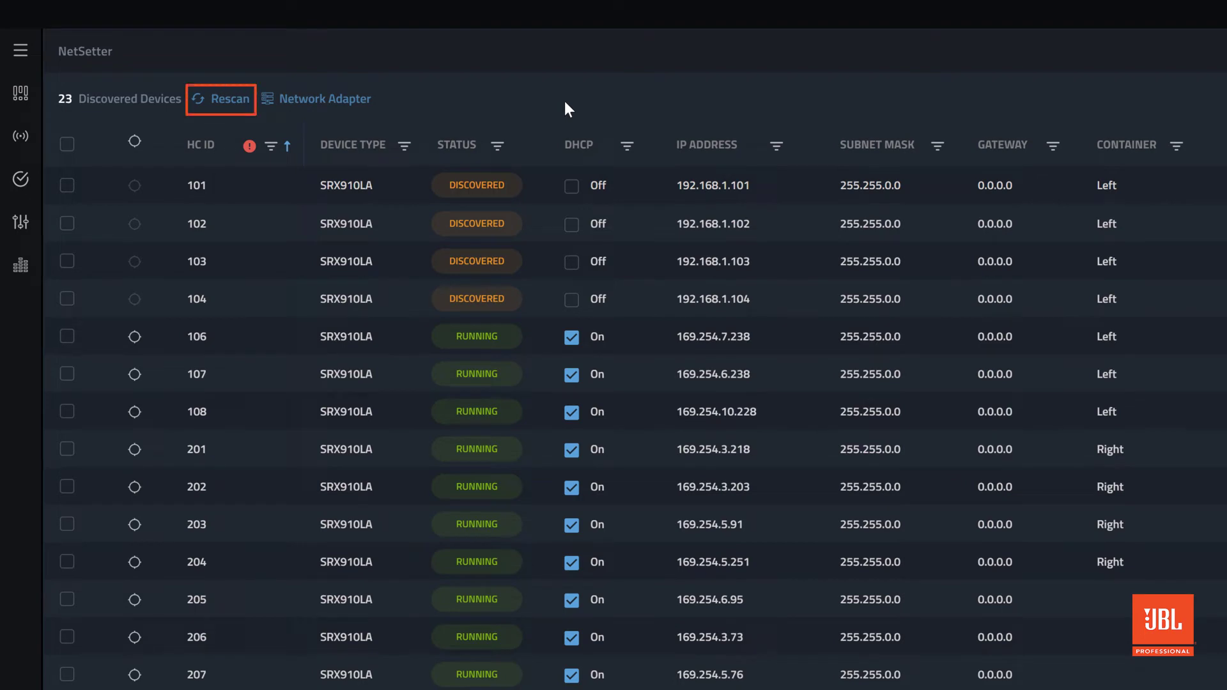
Rescan the network so NetSetter discovers the 23 devices with their HC IDs and addresses
left_click(223, 101)
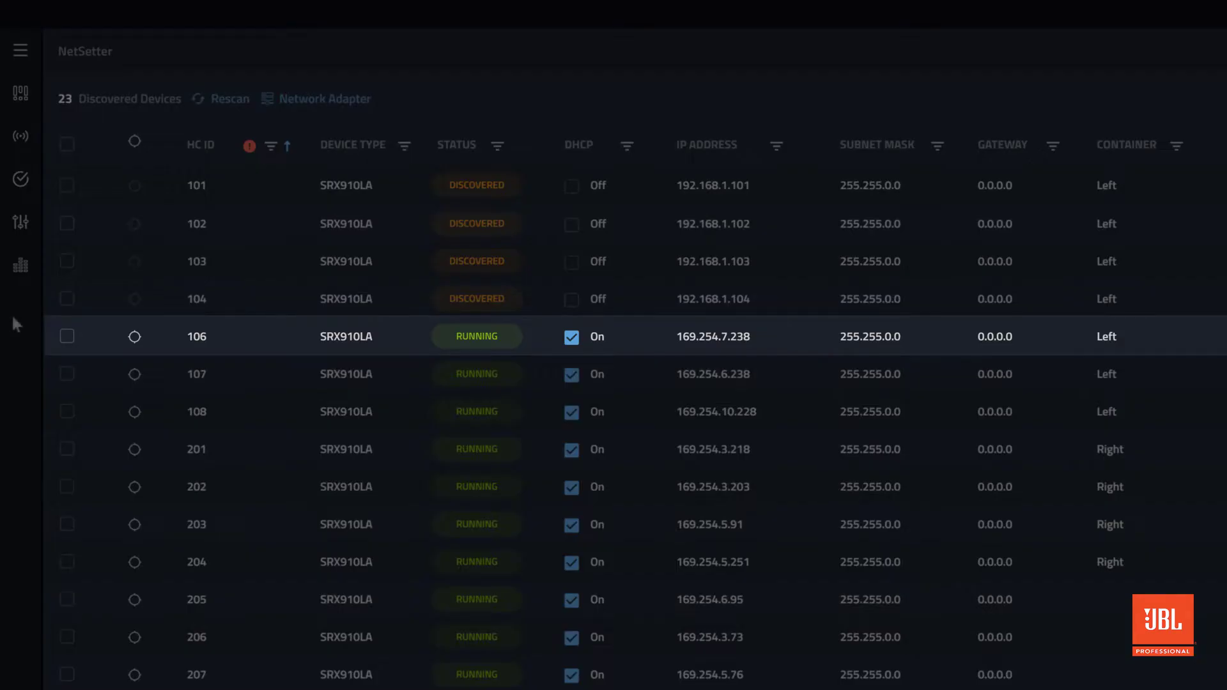
mouse_move(83, 330)
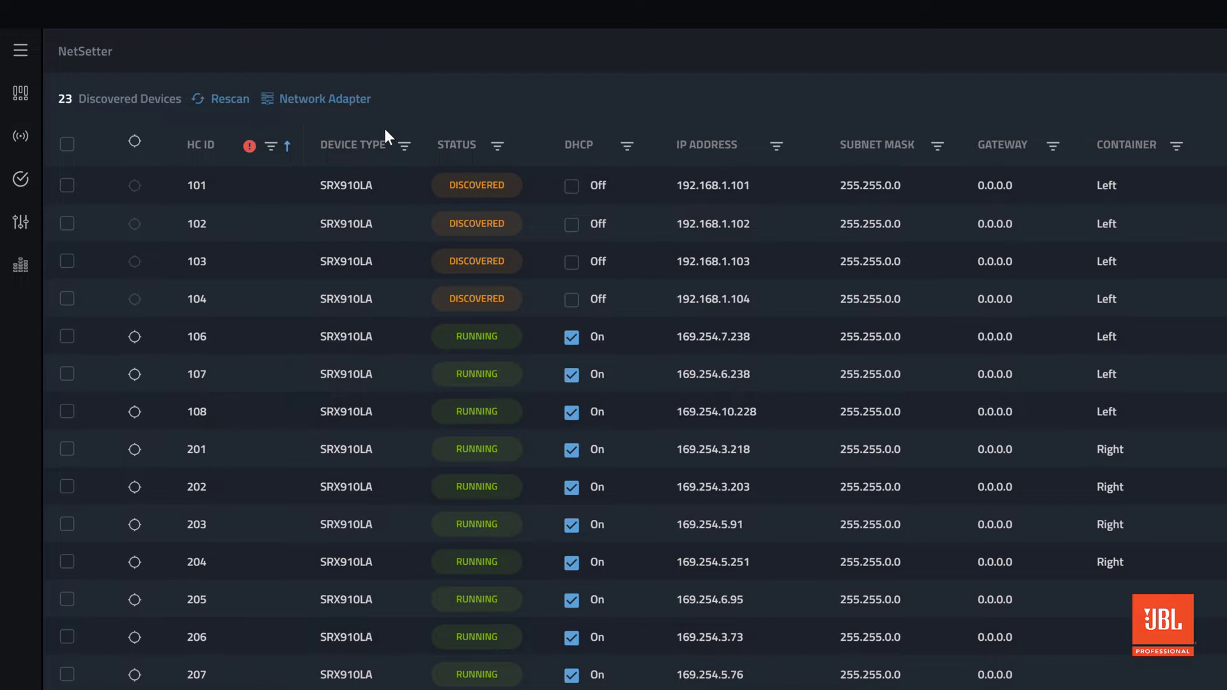
Sort by device type both ways, return to HC ID order, and pin Device Type left
left_click(352, 153)
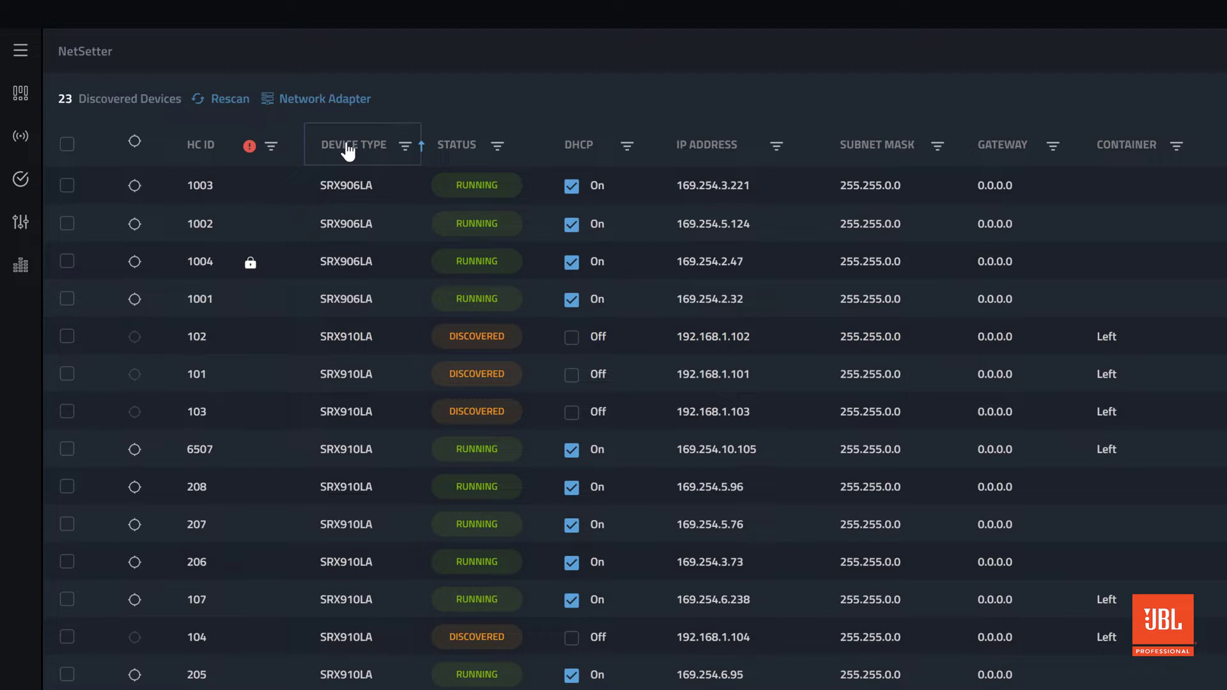
left_click(348, 152)
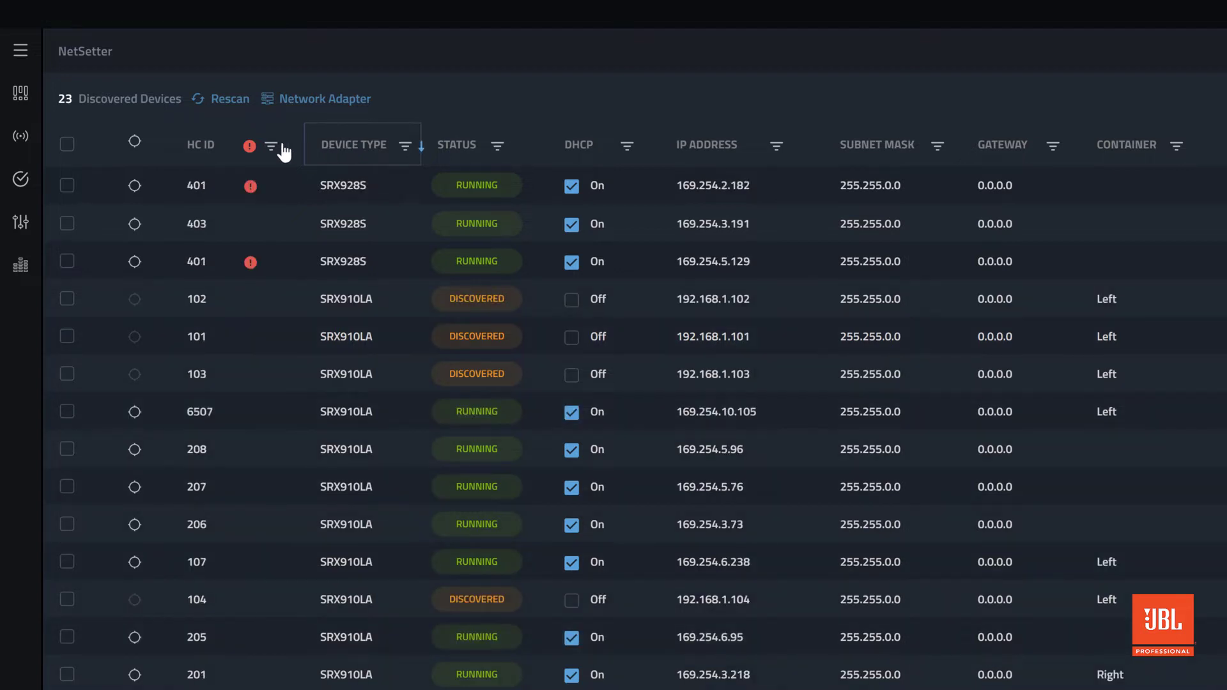
left_click(215, 152)
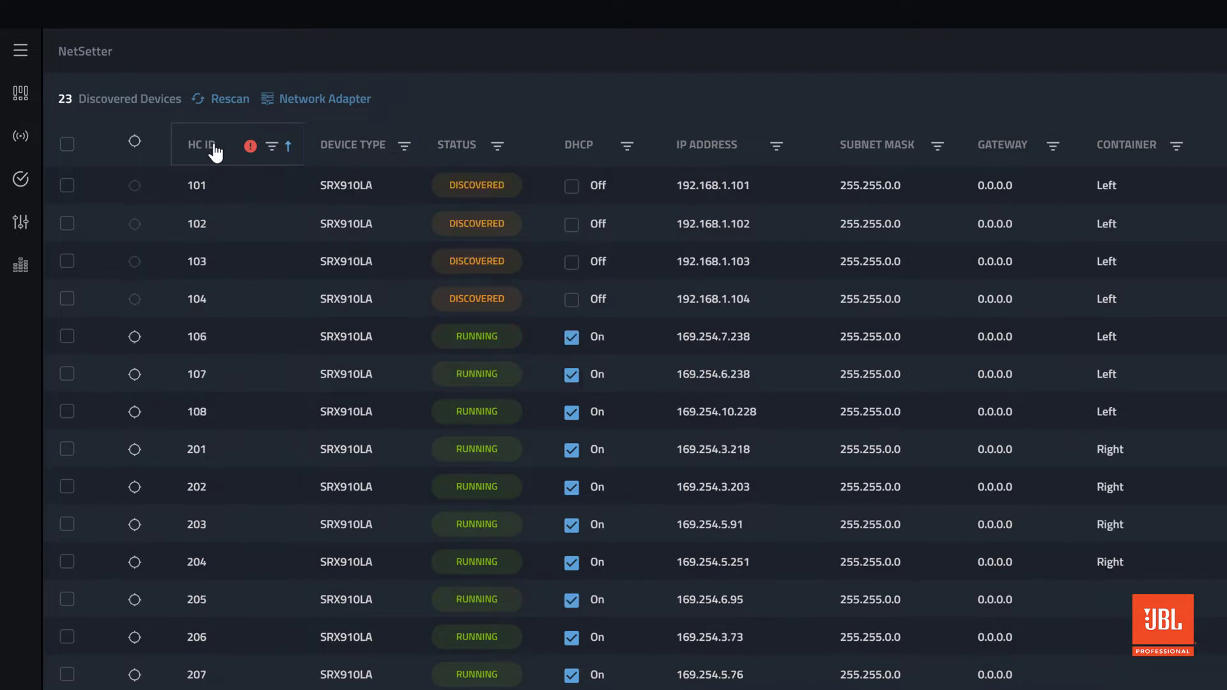
left_click(403, 145)
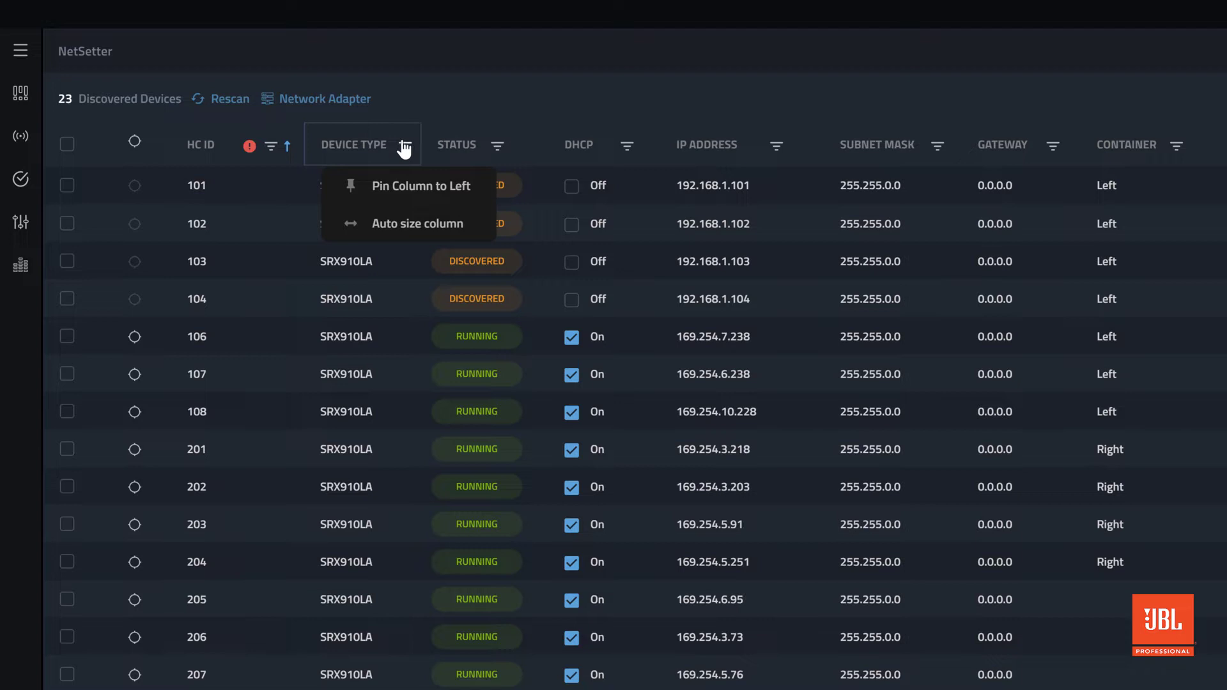
left_click(404, 184)
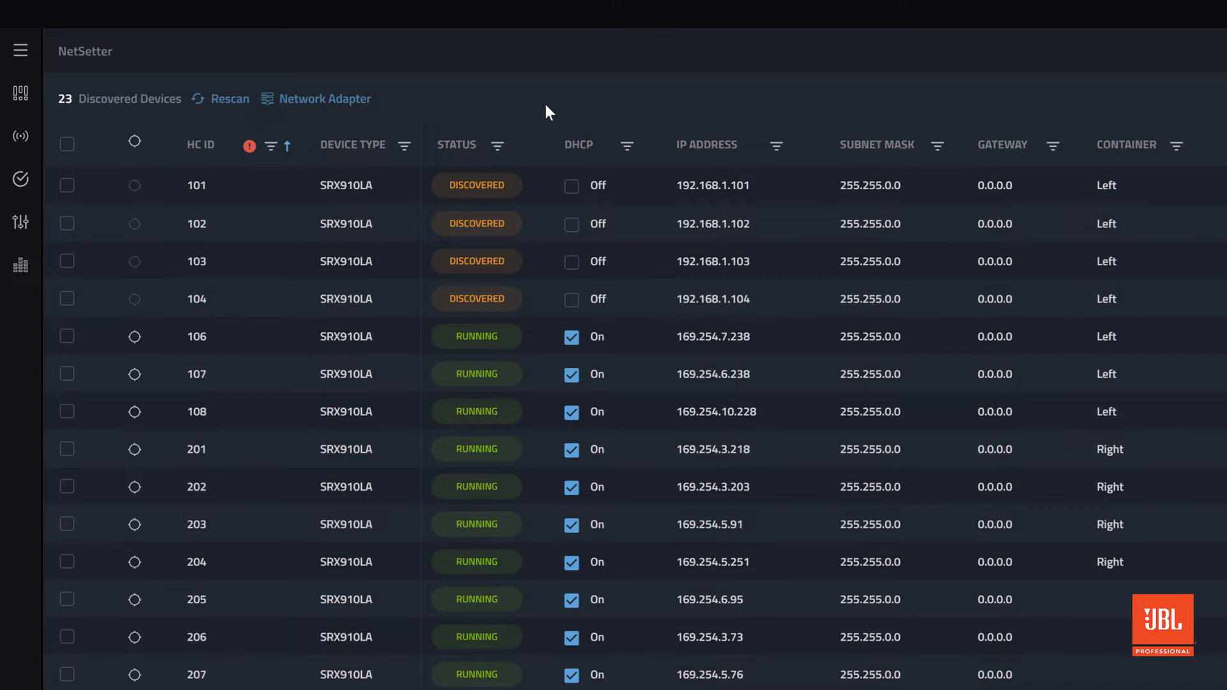
Enable DHCP on devices 101, 103 and 104, then apply the changes
left_click(574, 184)
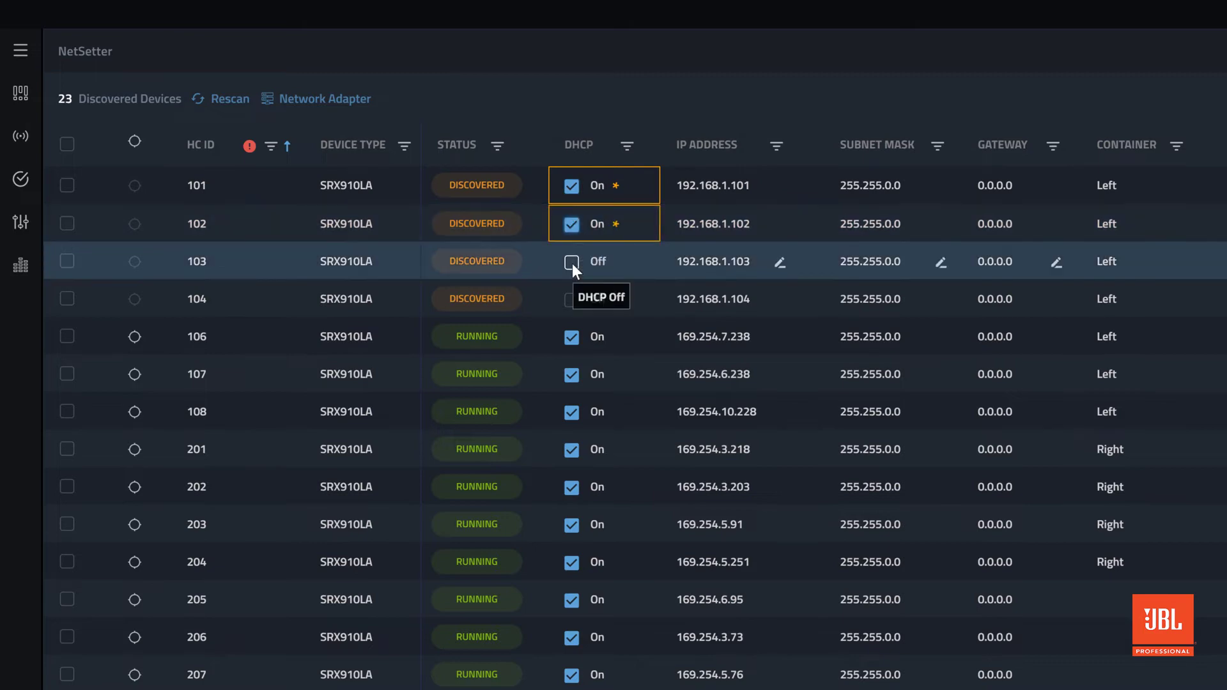
left_click(573, 264)
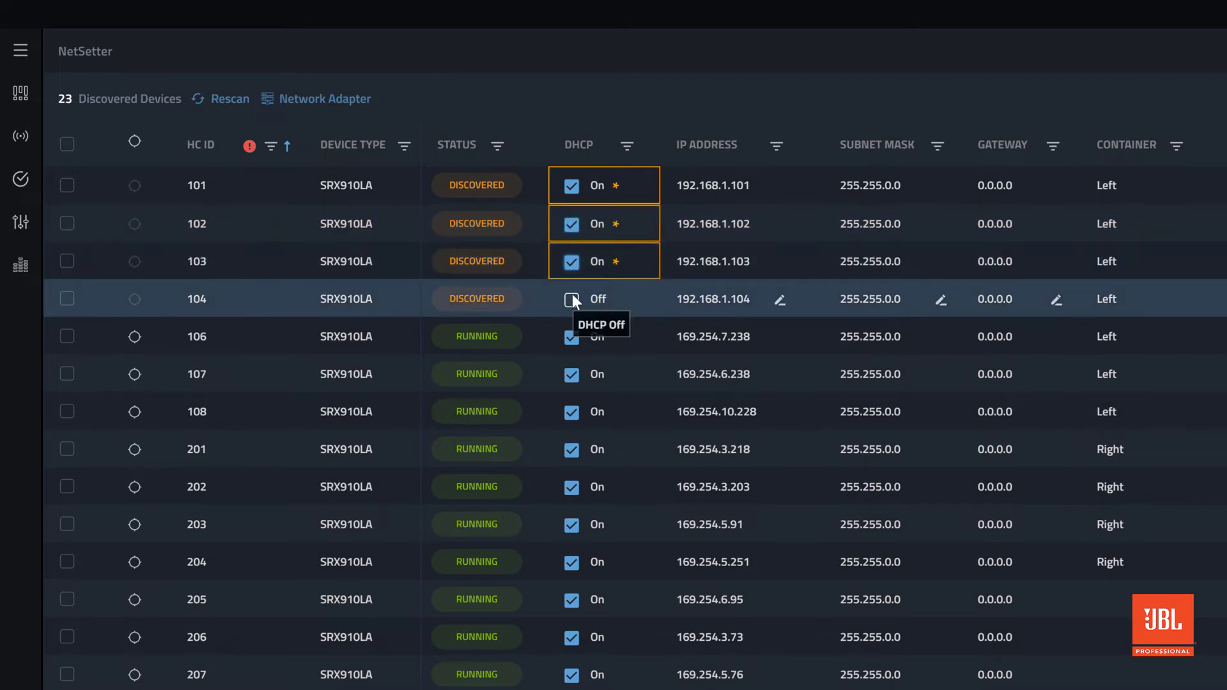
left_click(572, 299)
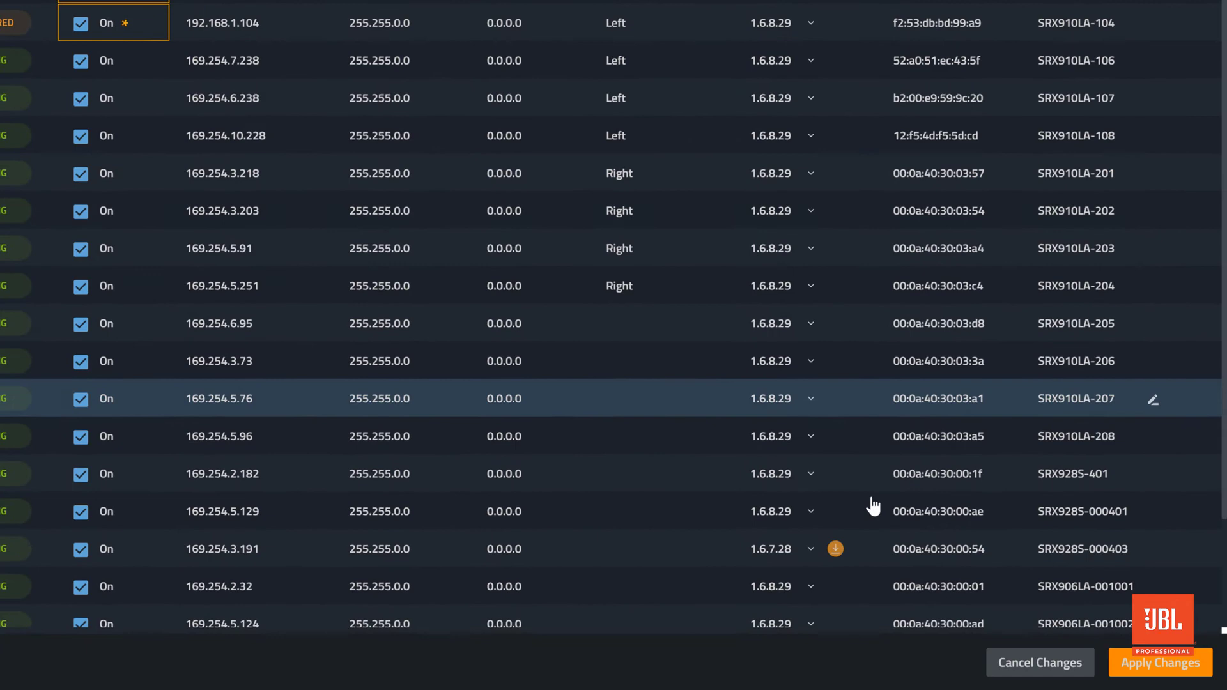
left_click(1184, 669)
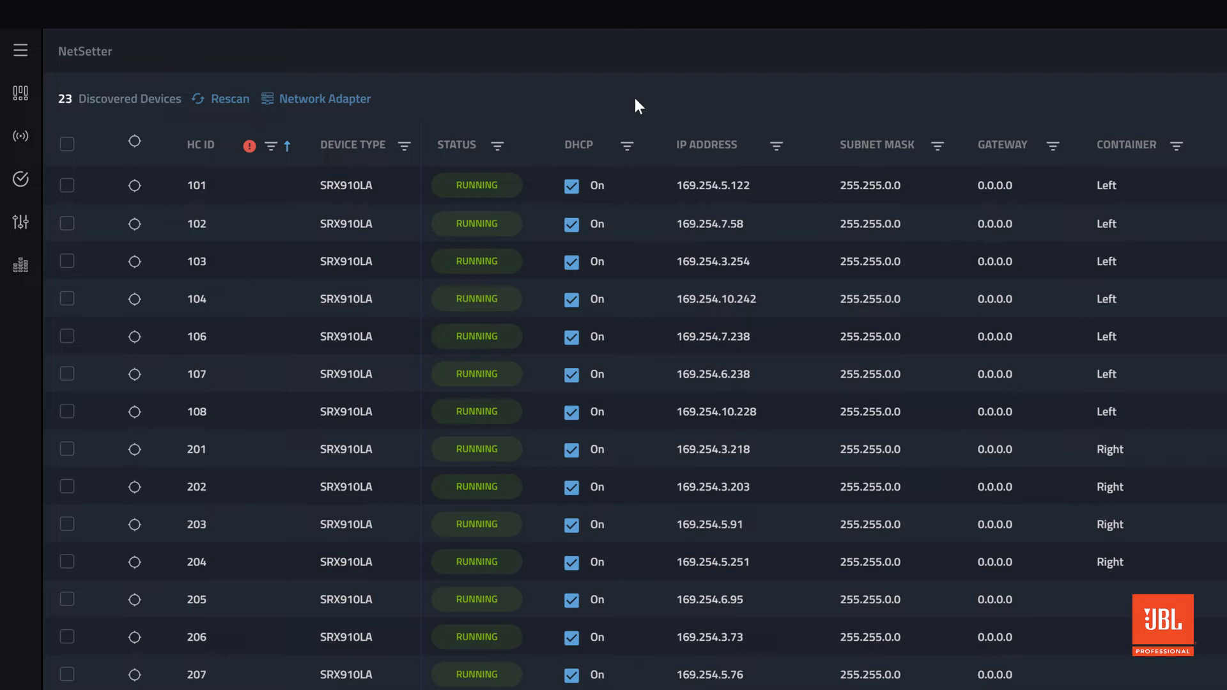
left_click(569, 188)
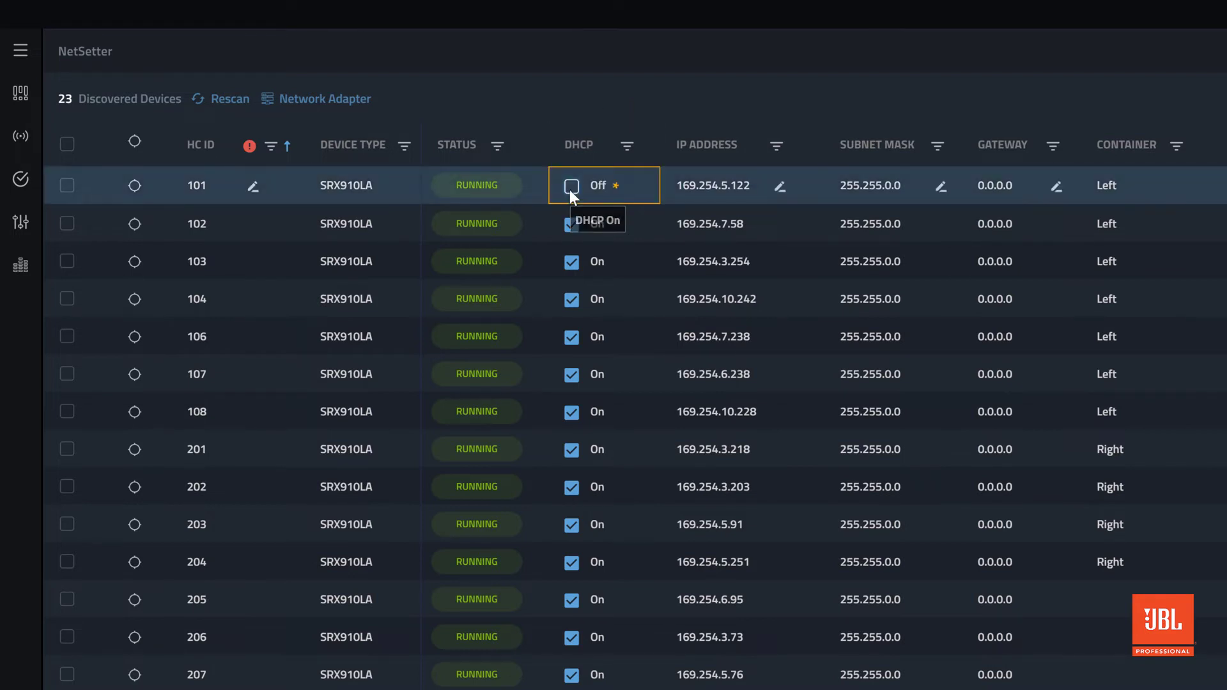
left_click(700, 184)
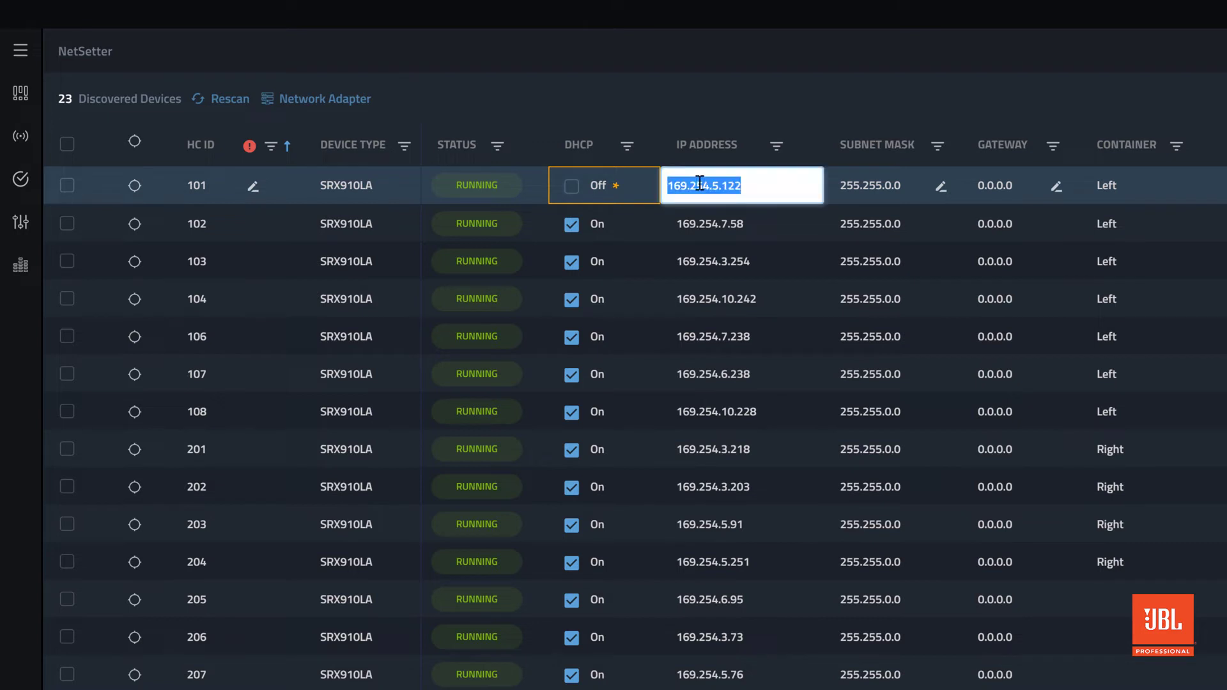
type("192.168.1.101")
key("Return")
left_click(846, 186)
type("255.255.255.0")
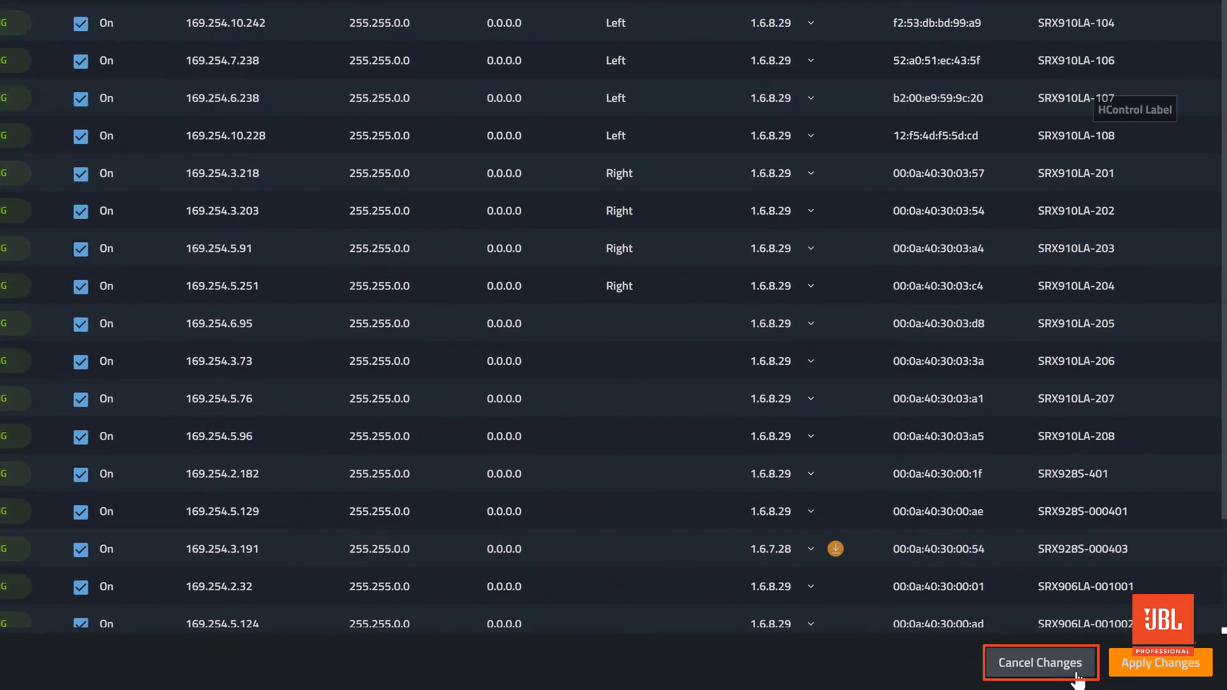
left_click(1061, 666)
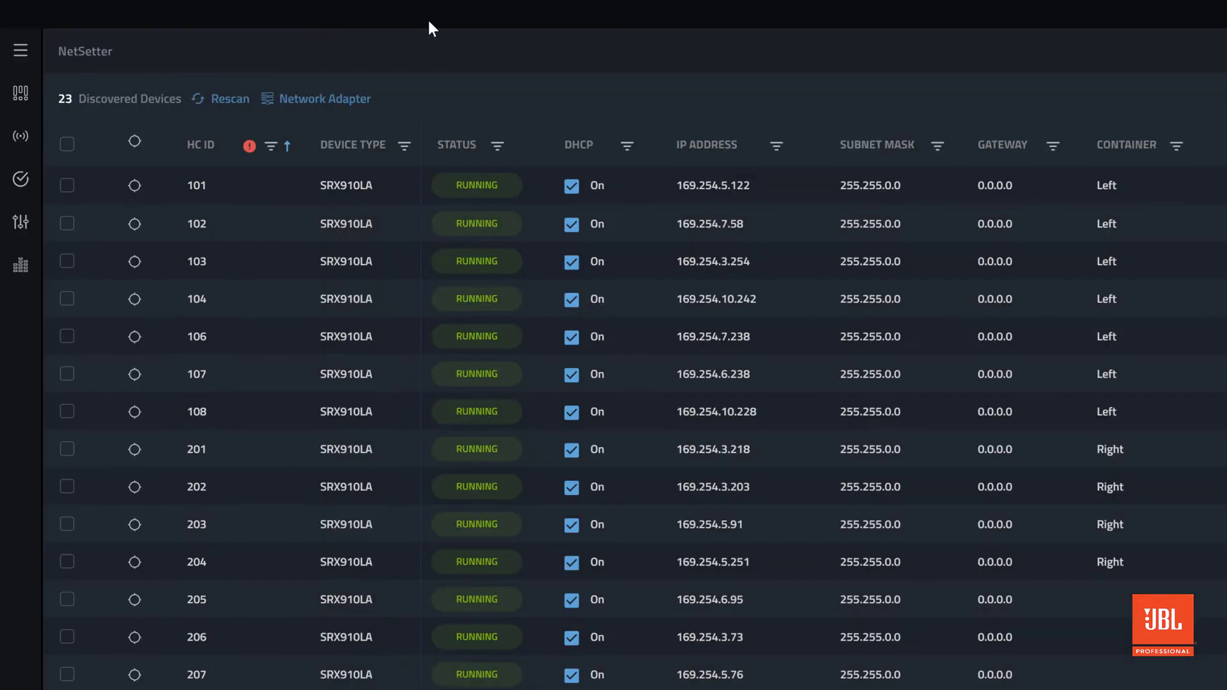
Sort by device type and renumber SRX906LA devices 1003 and 1002 to HC IDs 303 and 302
left_click(383, 154)
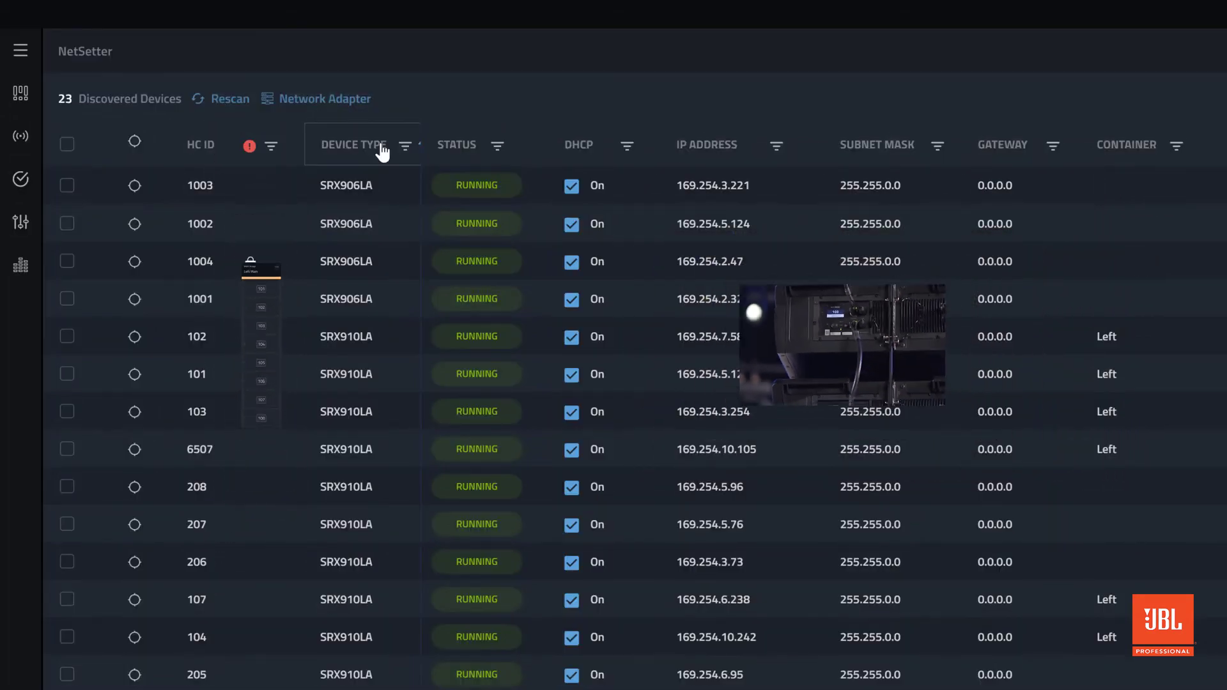
double_click(213, 184)
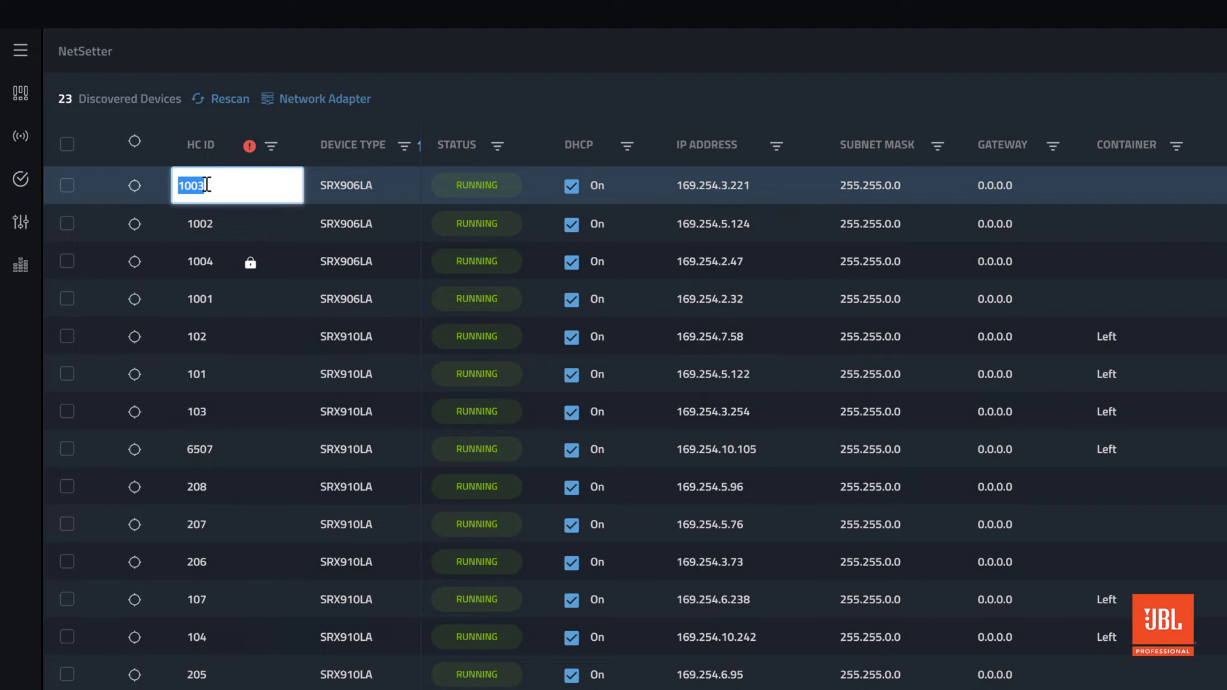
type("303")
key("Return")
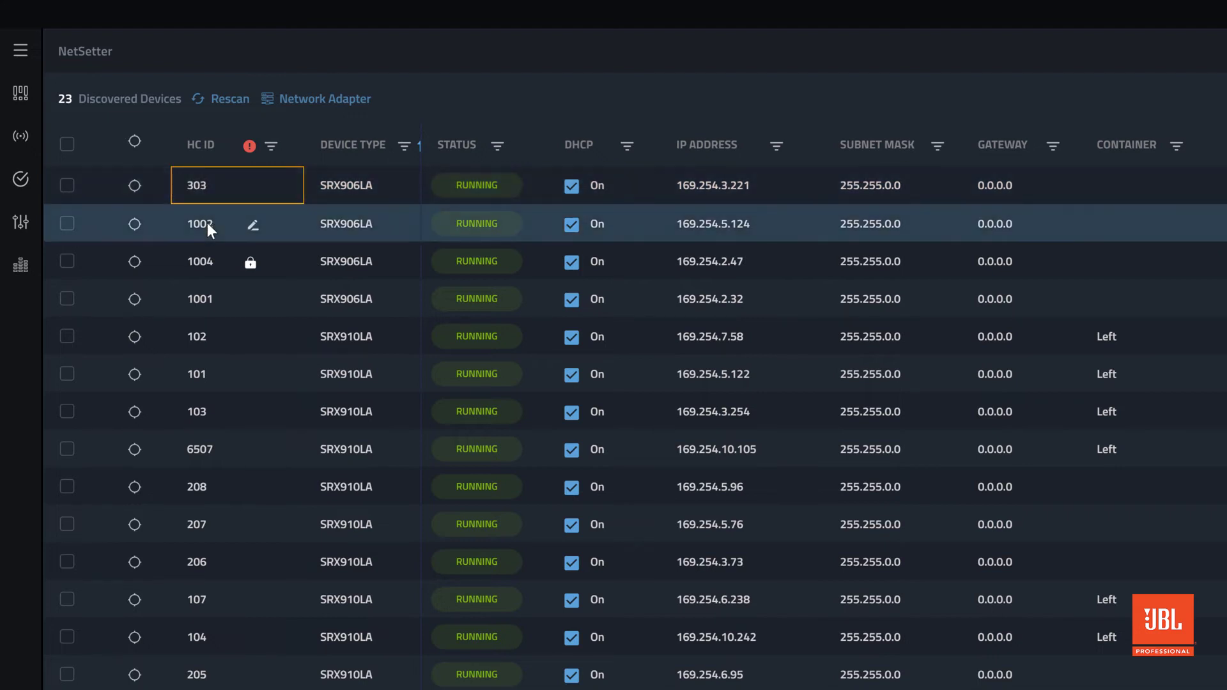
double_click(207, 223)
type("302")
key("Return")
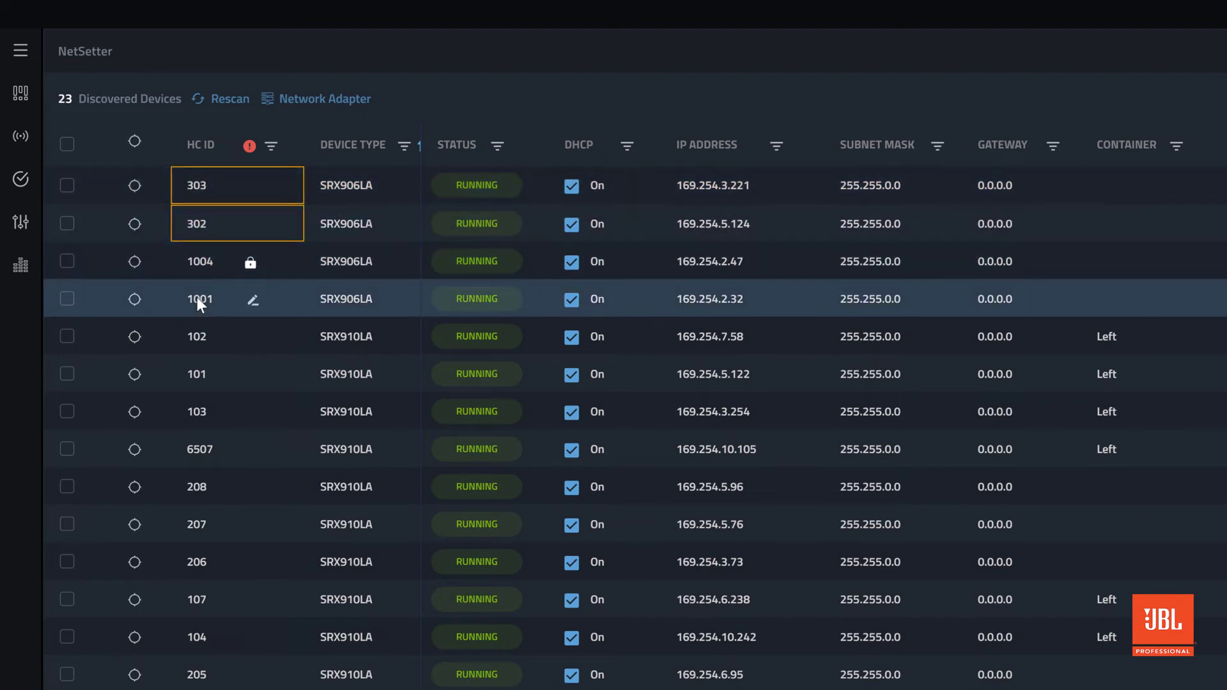
Renumber SRX906LA devices 1001 and 1004 to HC IDs 301 and 304
double_click(198, 298)
type("301")
key("Return")
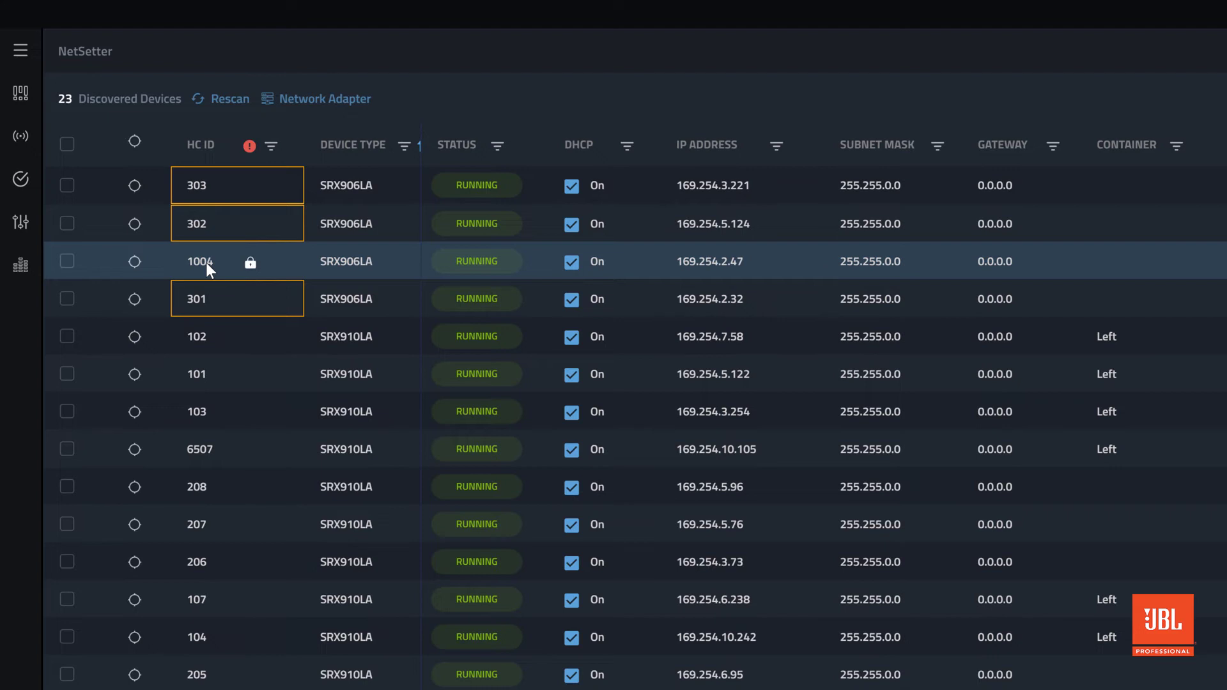
left_click(206, 262)
type("304")
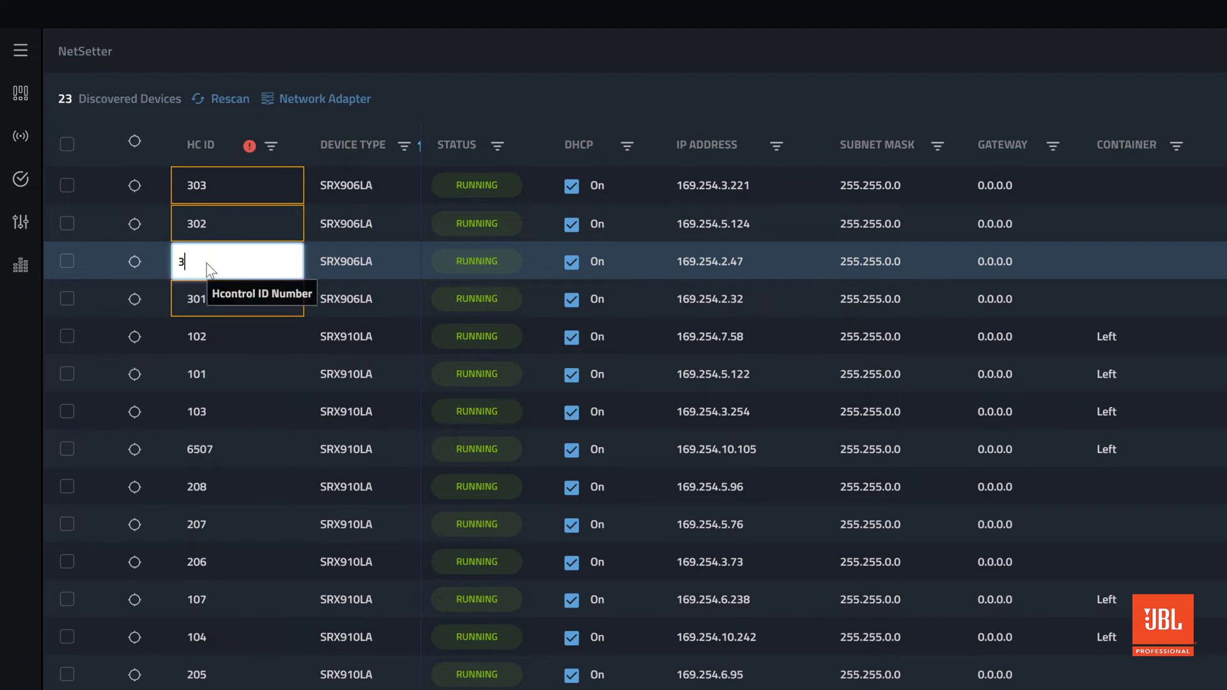
key("Return")
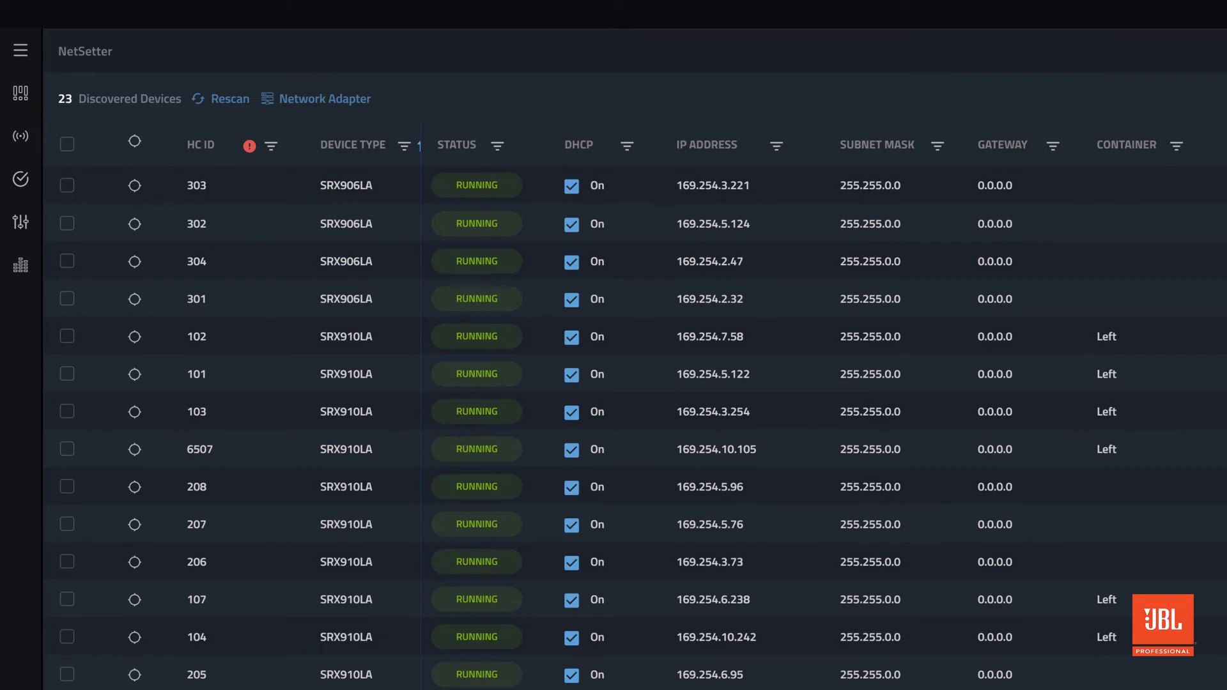
Turn on locate for device 6507 and change its HC ID to 105
left_click(137, 450)
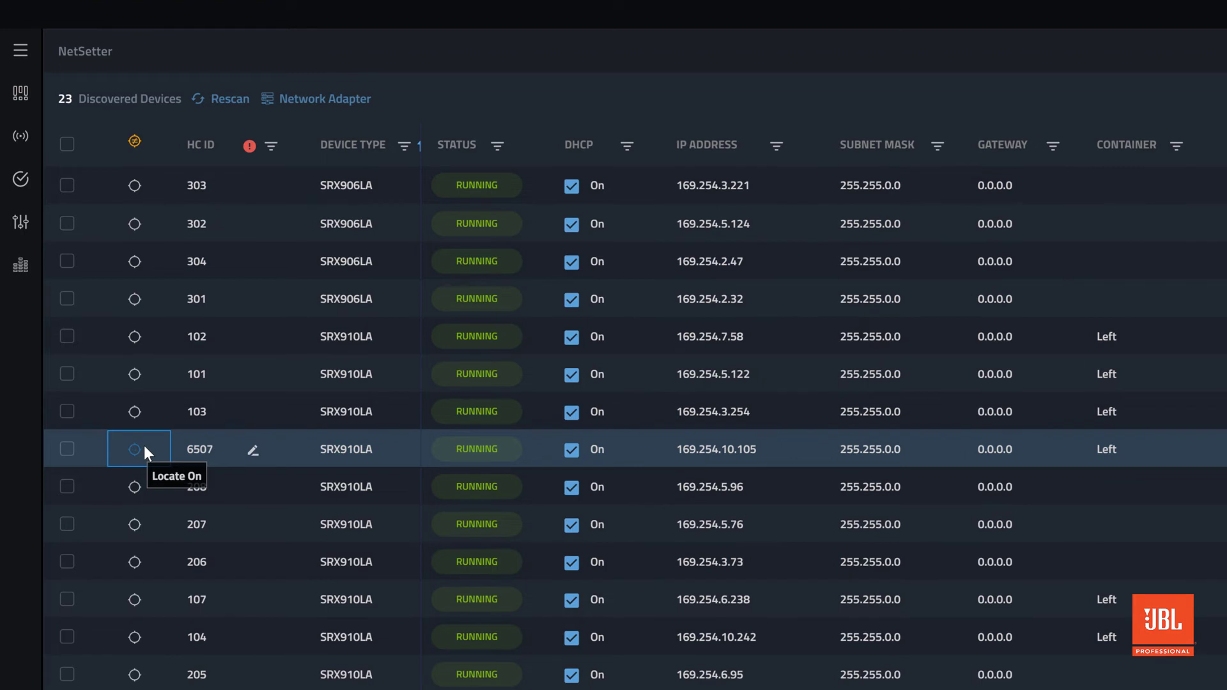
double_click(192, 447)
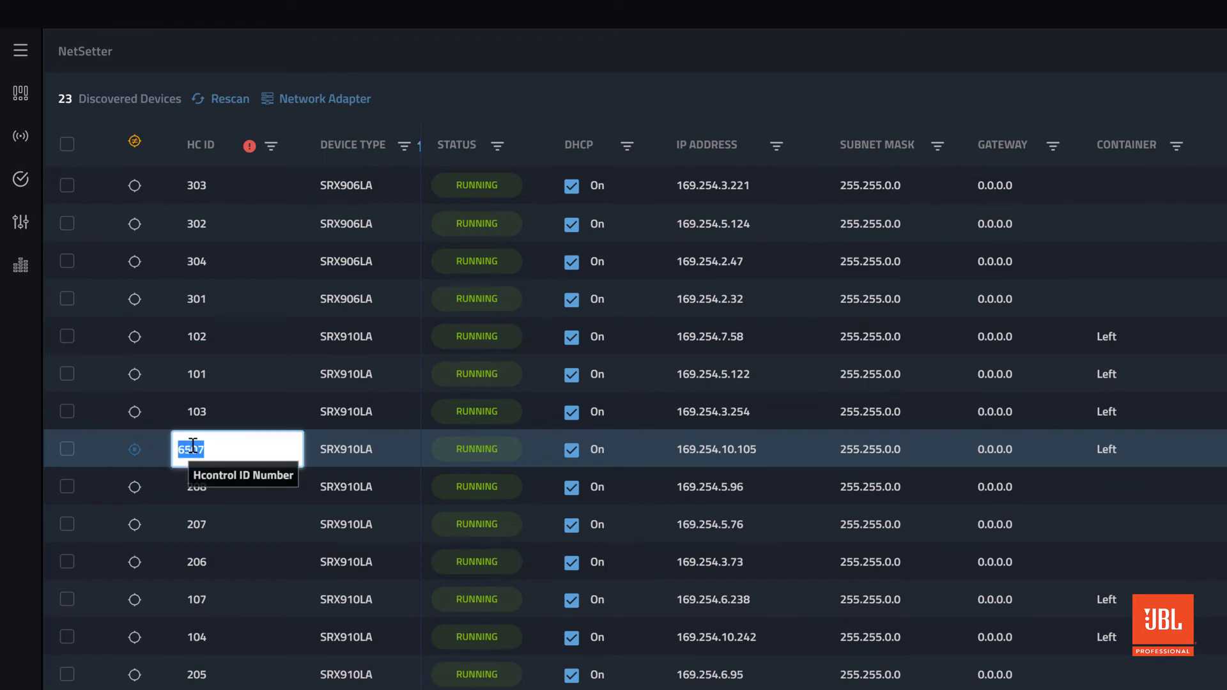
type("105")
key("Return")
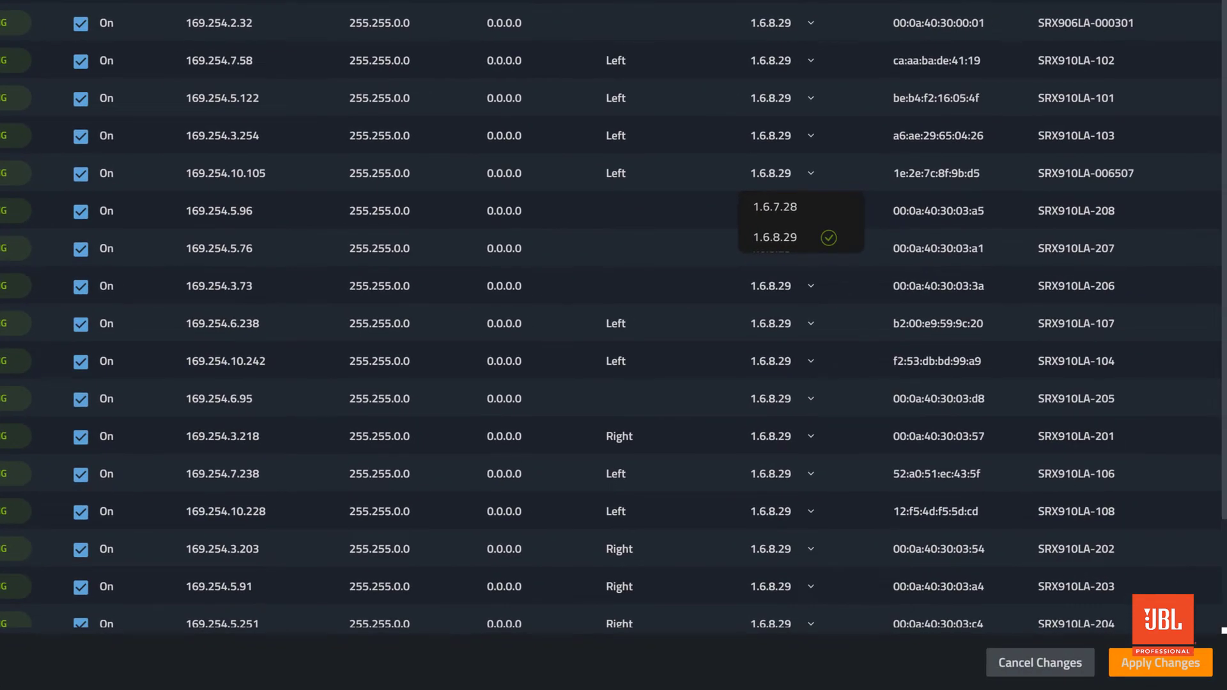
Apply the pending HC ID change so device 105 is updated on the network
left_click(1176, 665)
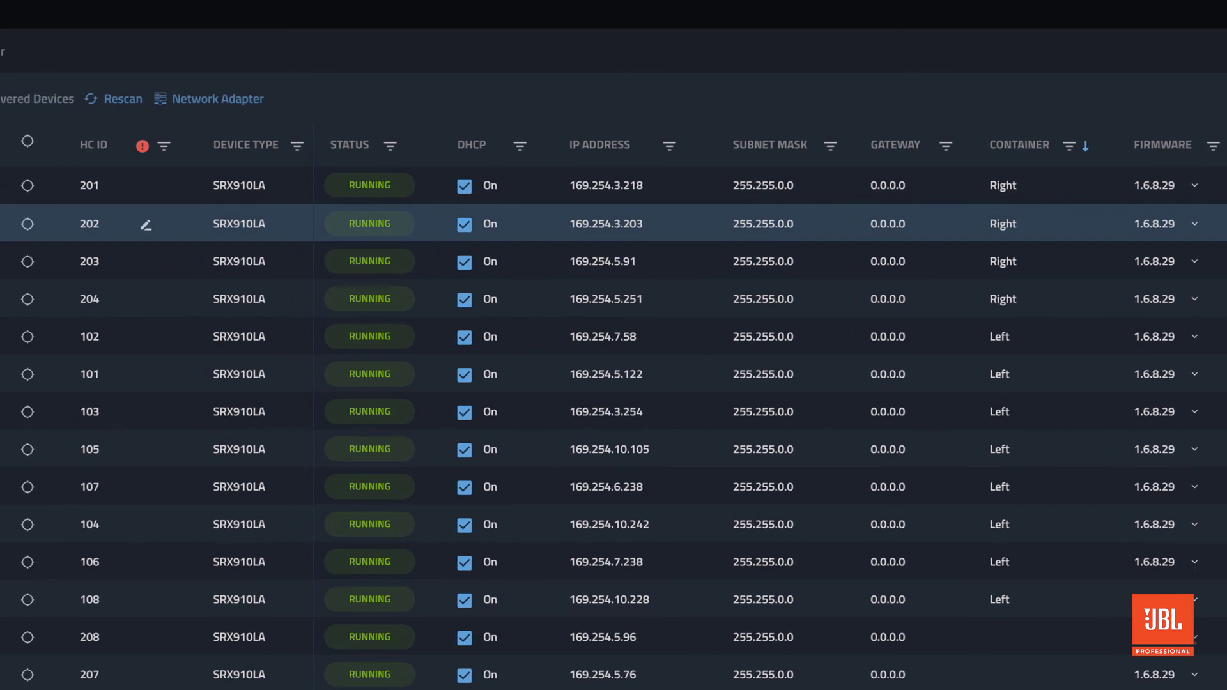
Clear the container from device 108, then from all devices, and deselect everything
left_click(67, 600)
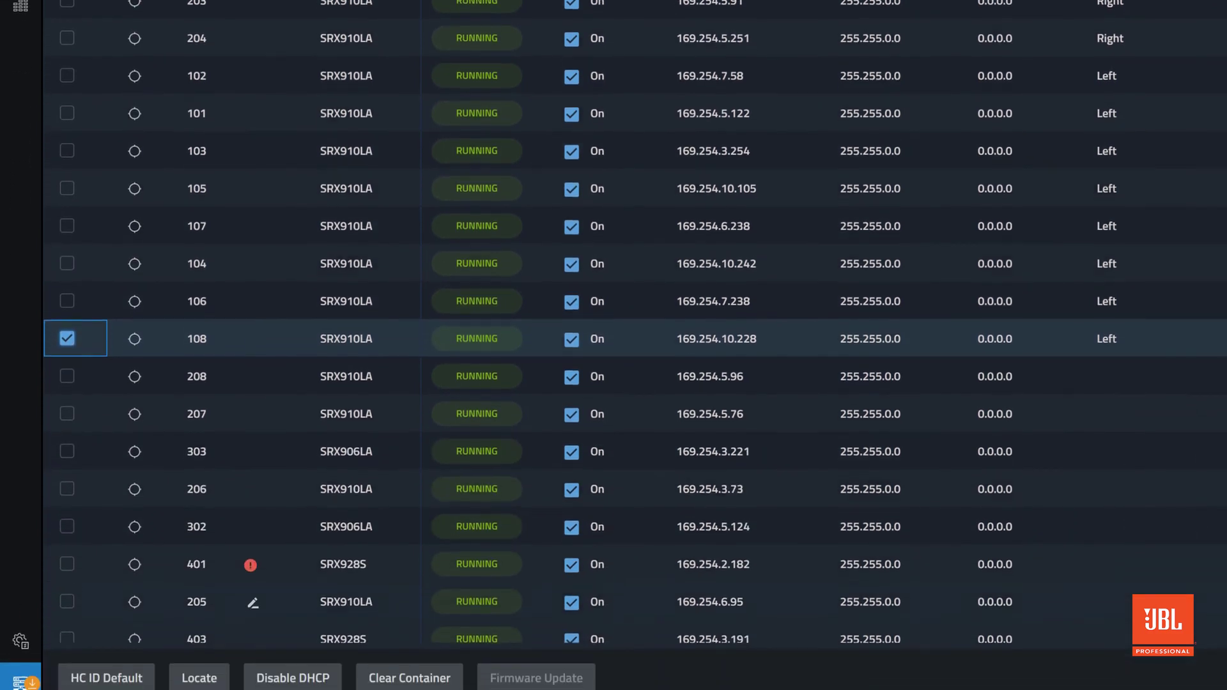
left_click(408, 677)
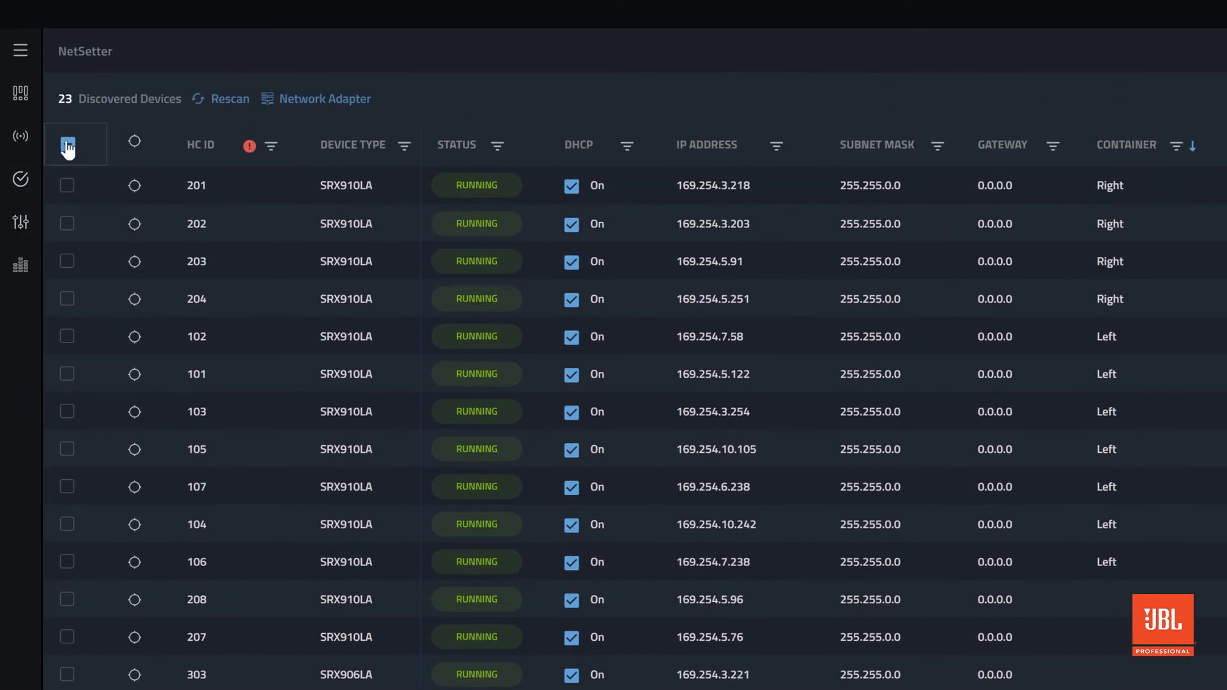
left_click(67, 144)
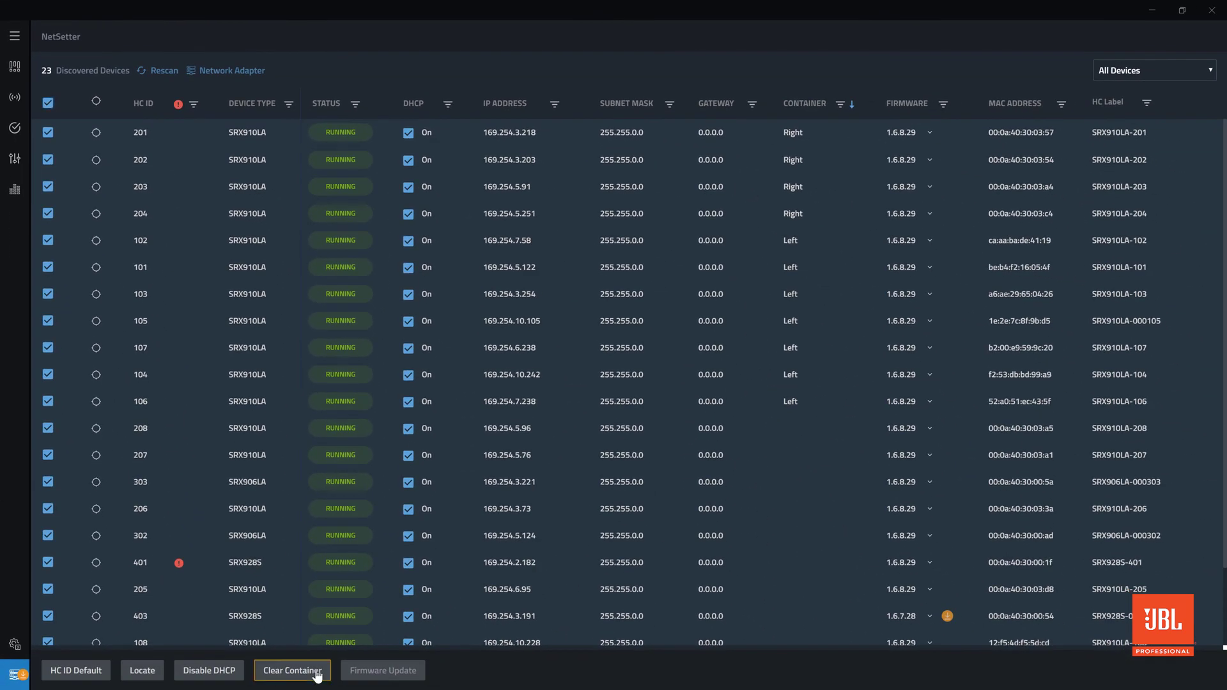
left_click(318, 676)
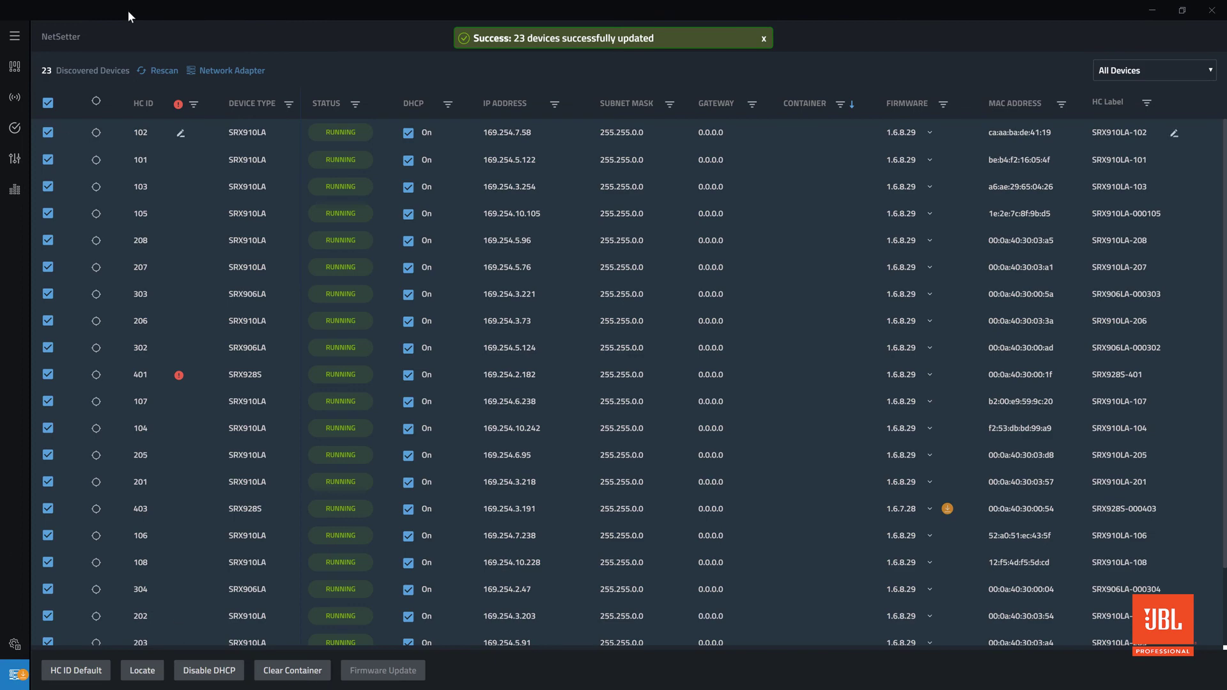
left_click(48, 104)
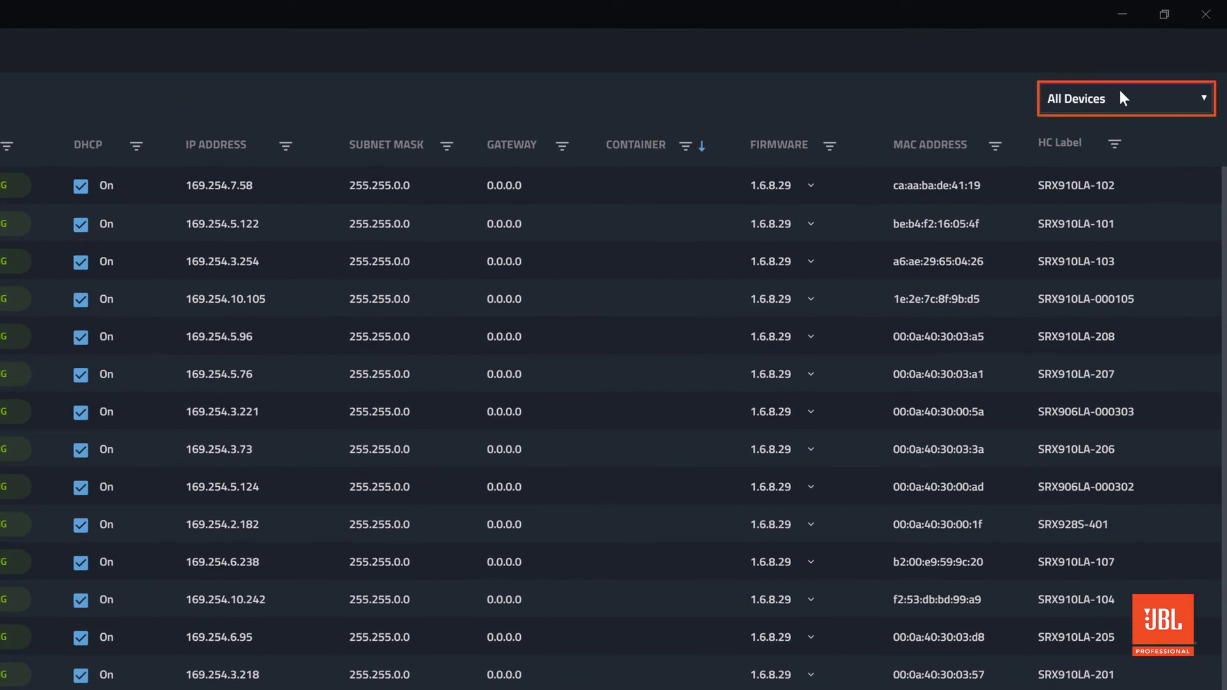
Filter to HC ID conflicts and renumber the duplicate 401 SRX928S to HC ID 402
left_click(1123, 97)
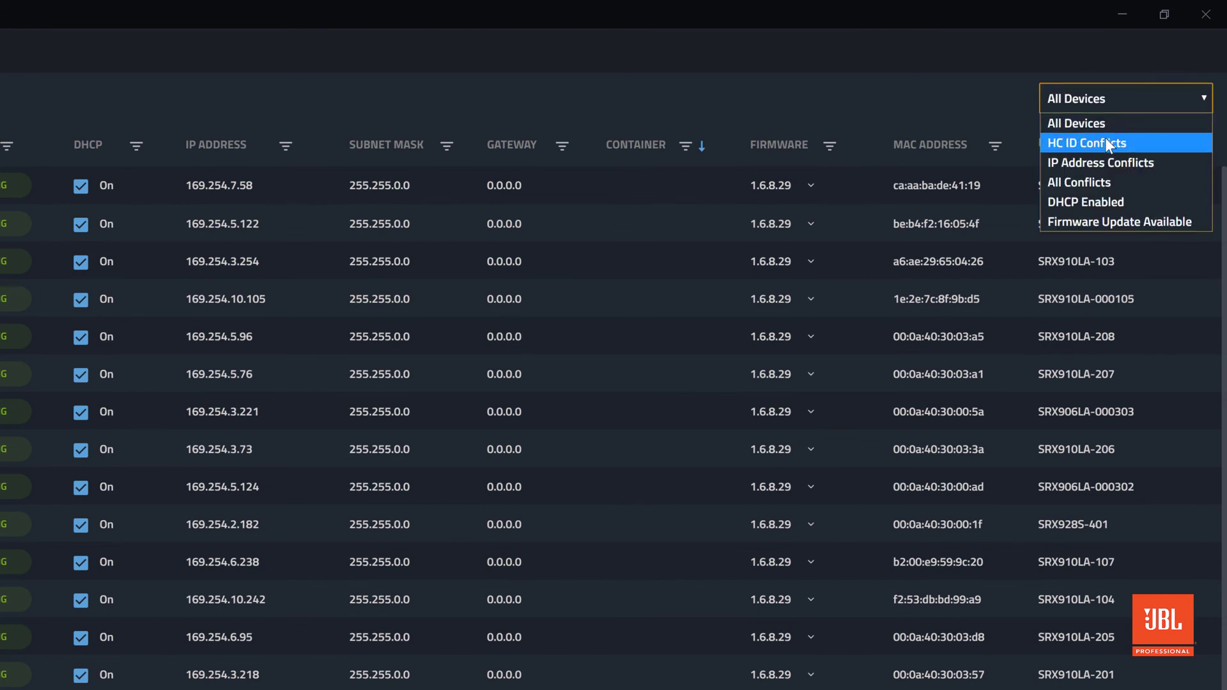
left_click(1110, 144)
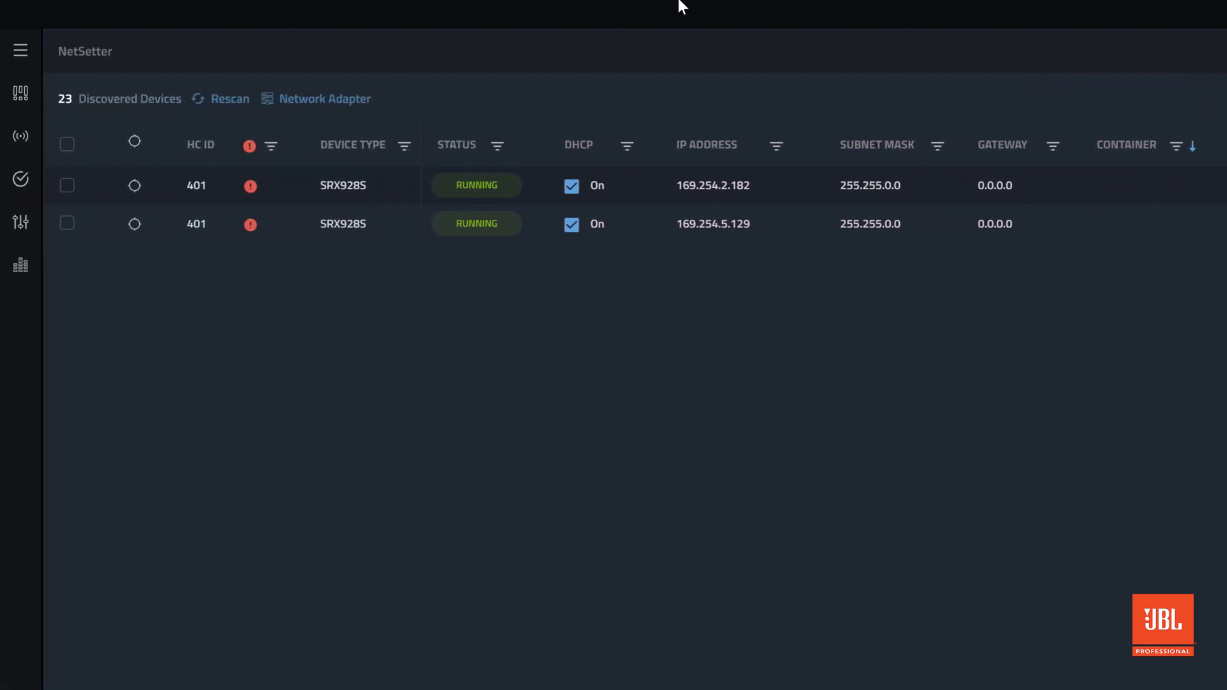
double_click(192, 225)
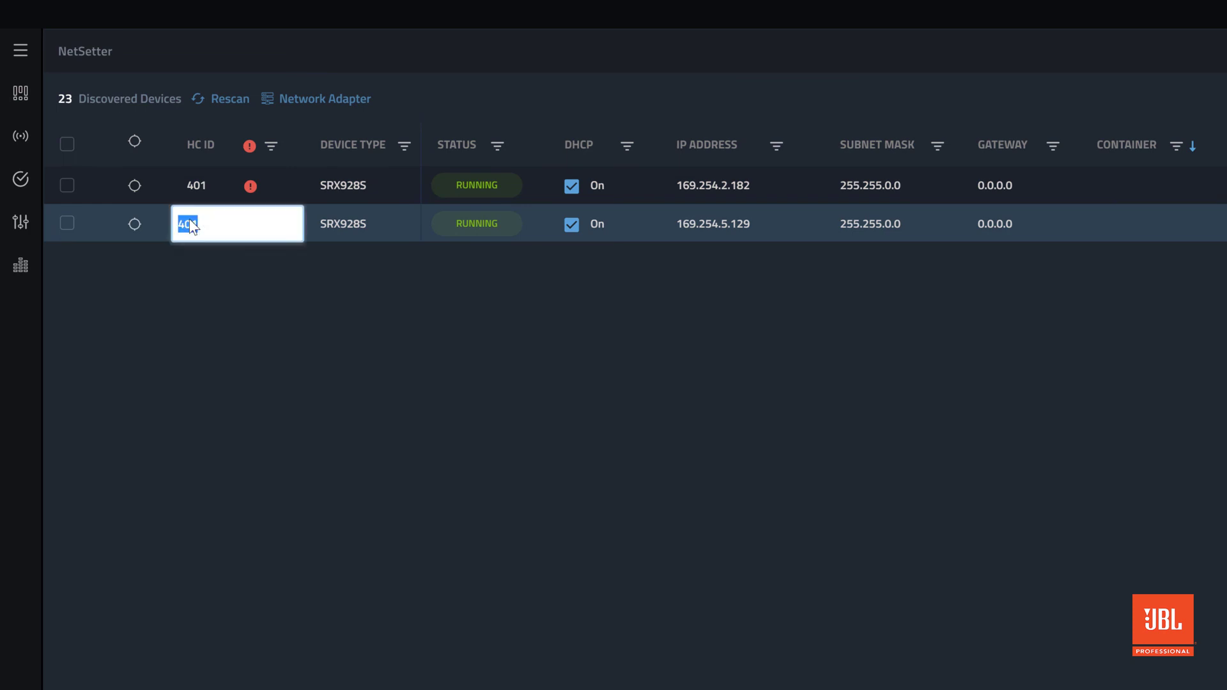
type("402")
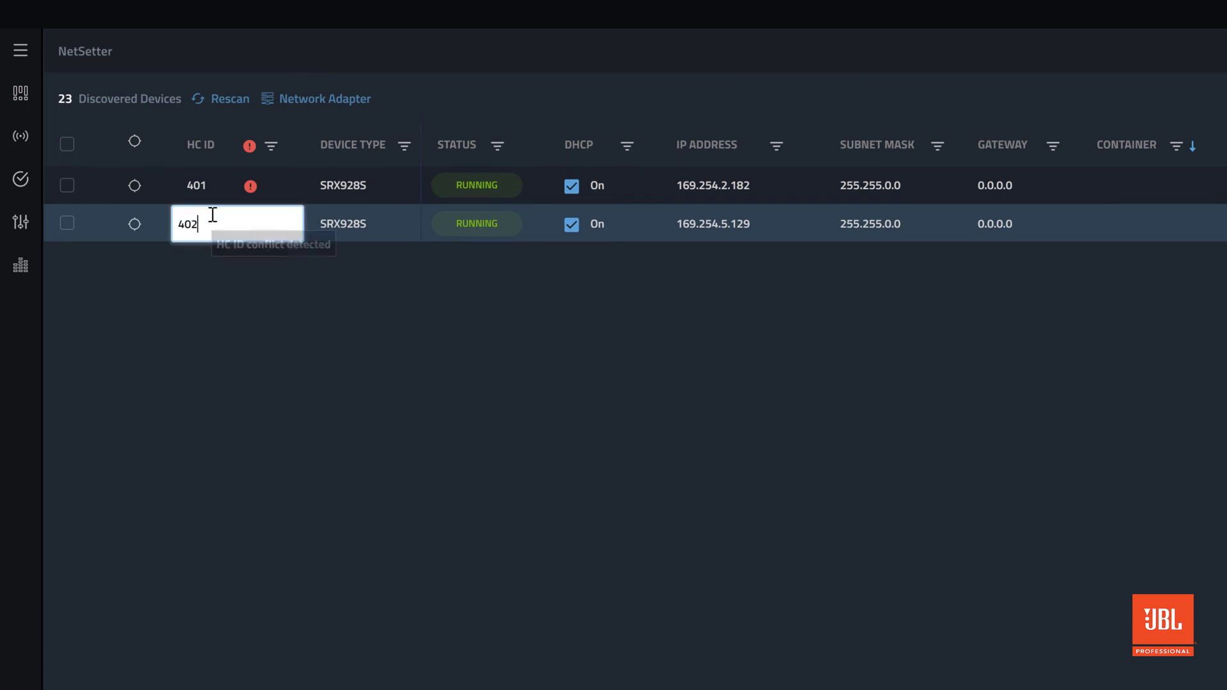
key("Return")
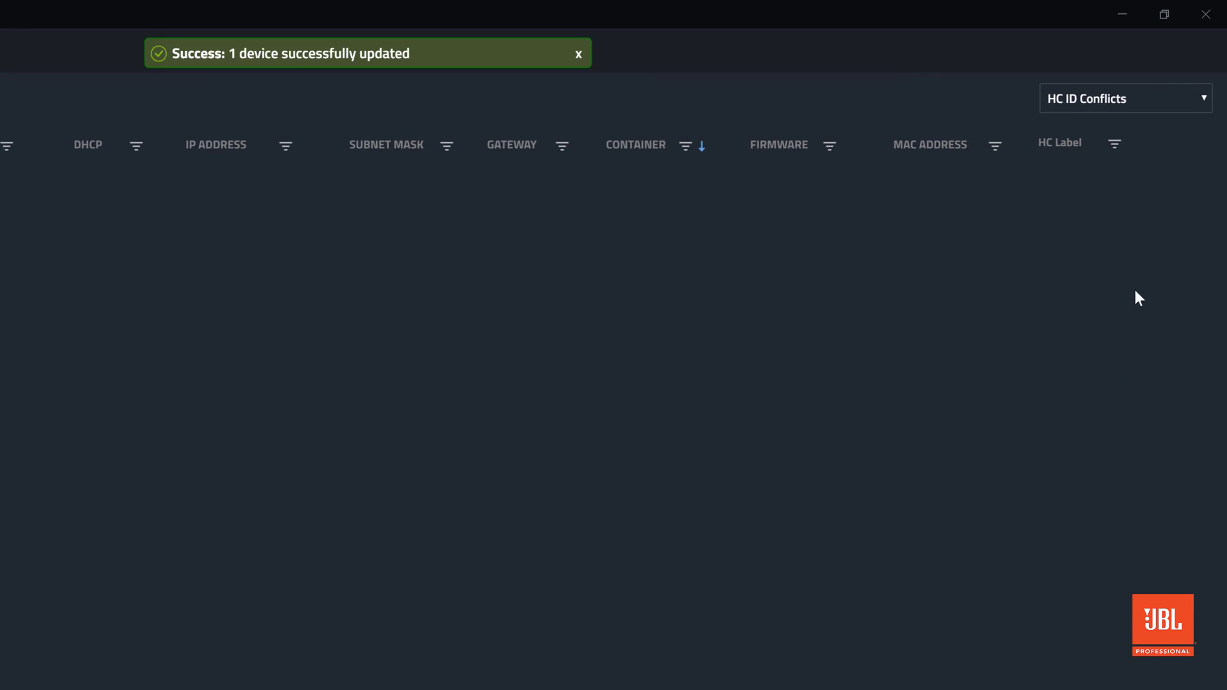
Filter for firmware updates, update device 403 to 1.6.8.29, then show all devices
left_click(1099, 94)
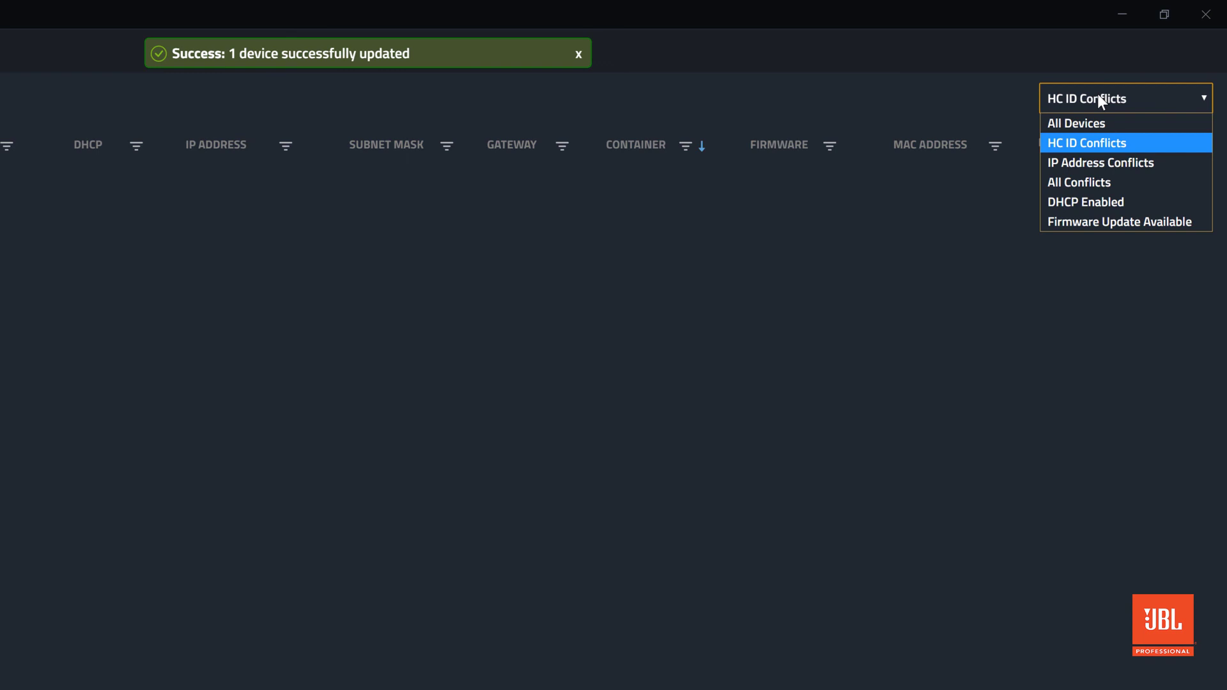
left_click(1109, 216)
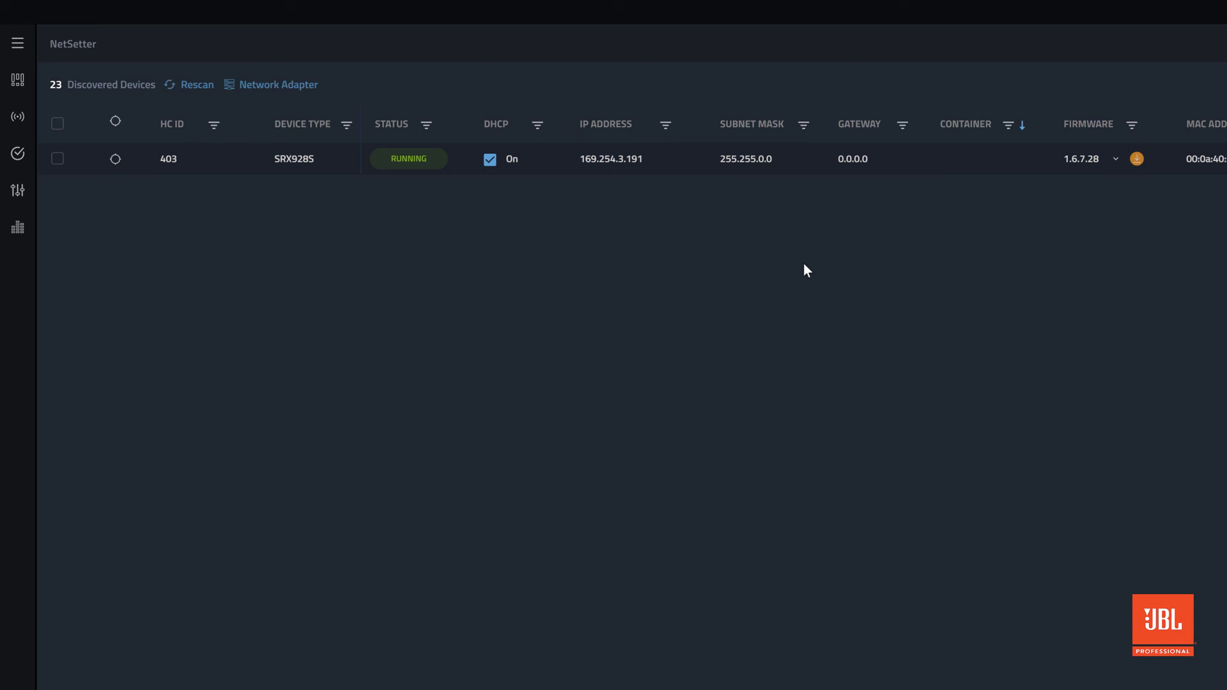
left_click(1115, 160)
left_click(1104, 213)
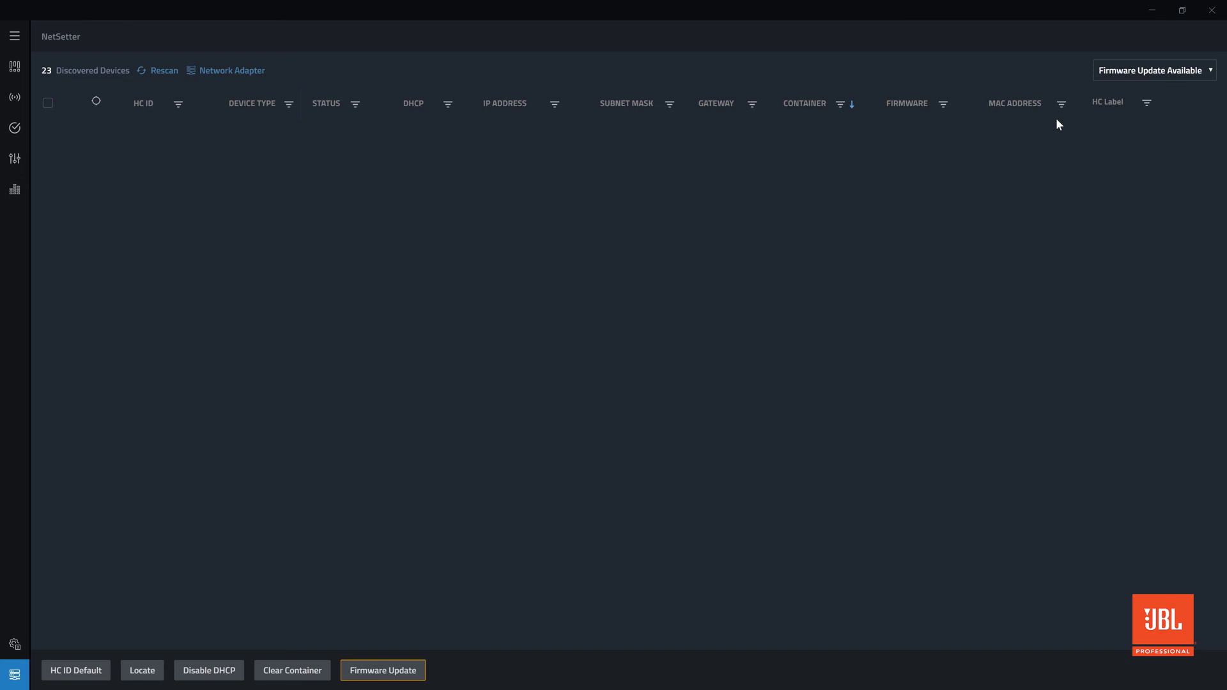
left_click(1106, 75)
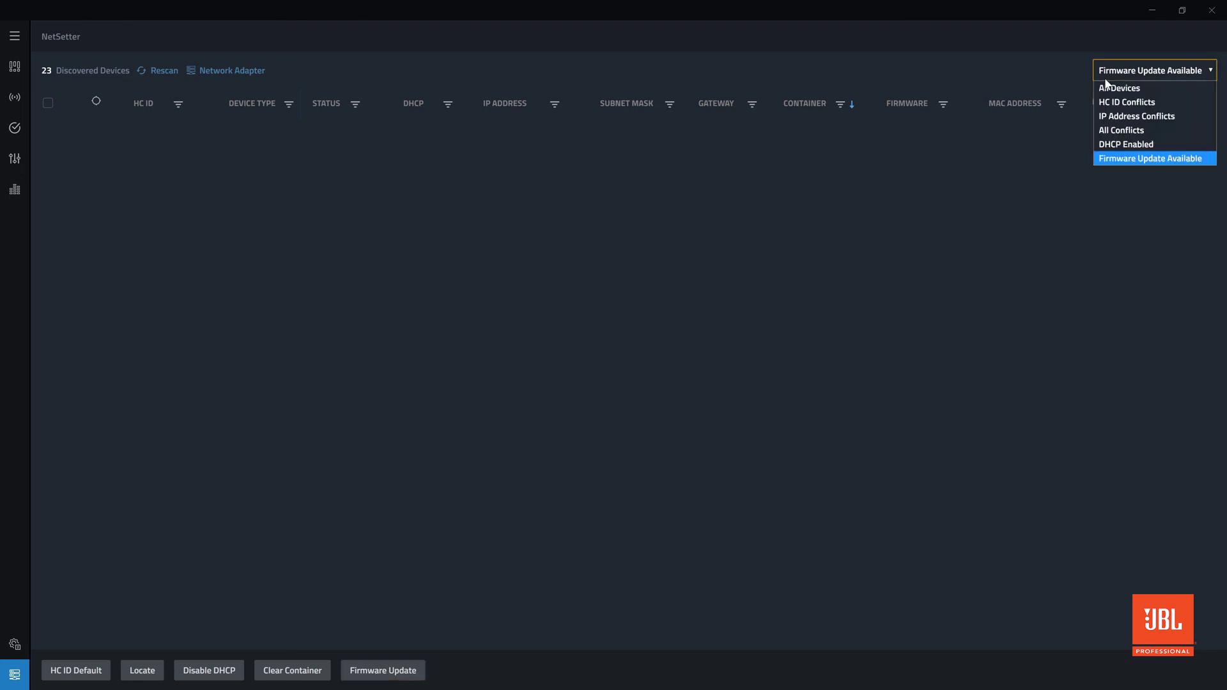
left_click(1106, 85)
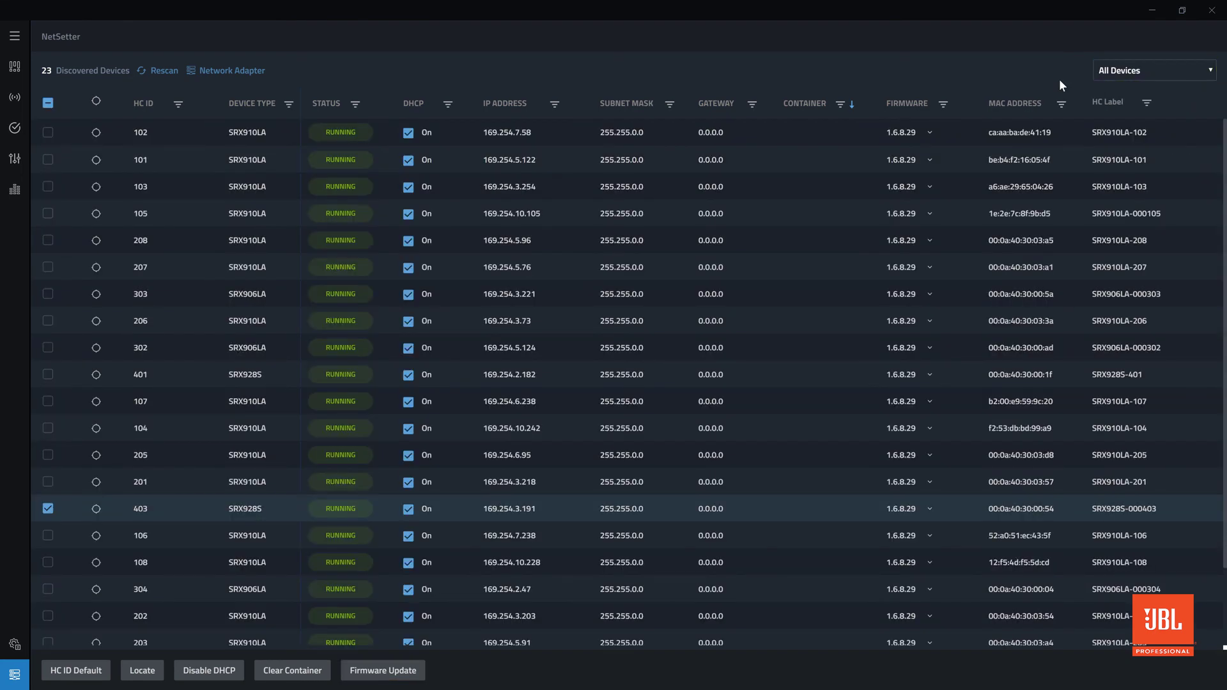